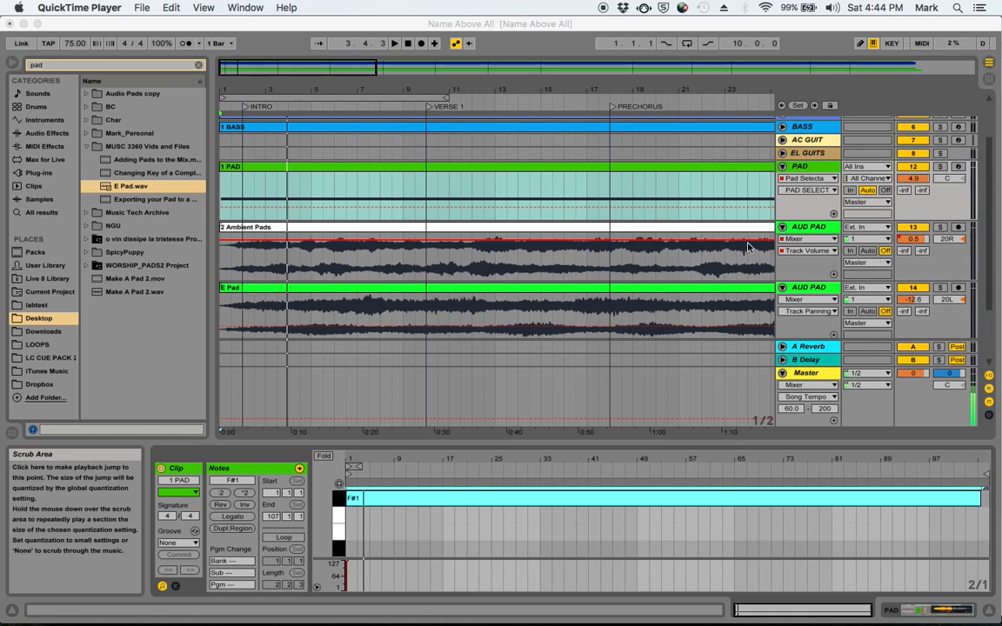
Open the PAD clip's notes and enlarge the note editor to examine the sustained note.
left_click(295, 175)
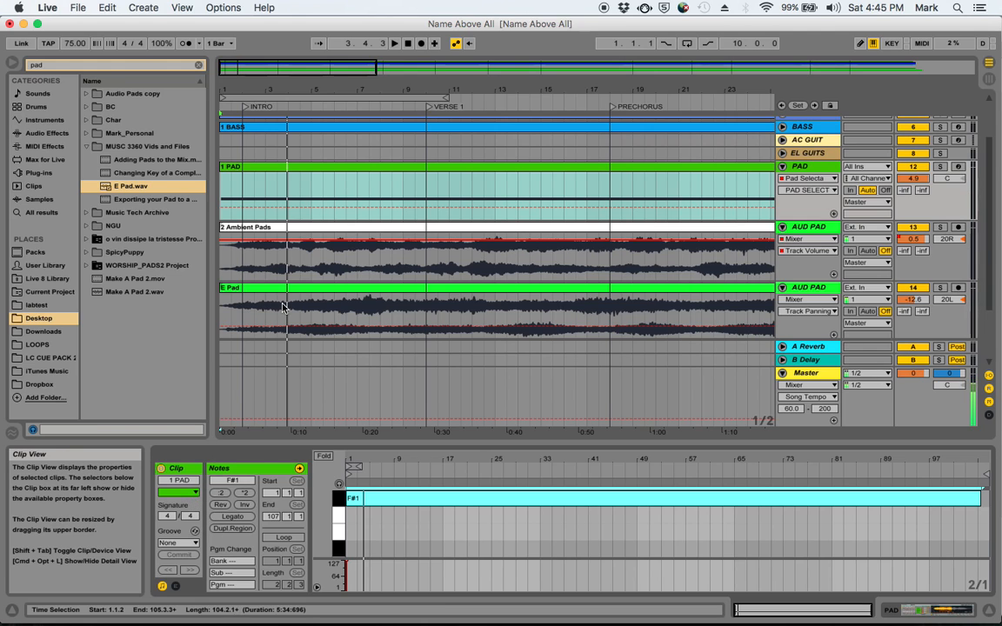
double_click(313, 168)
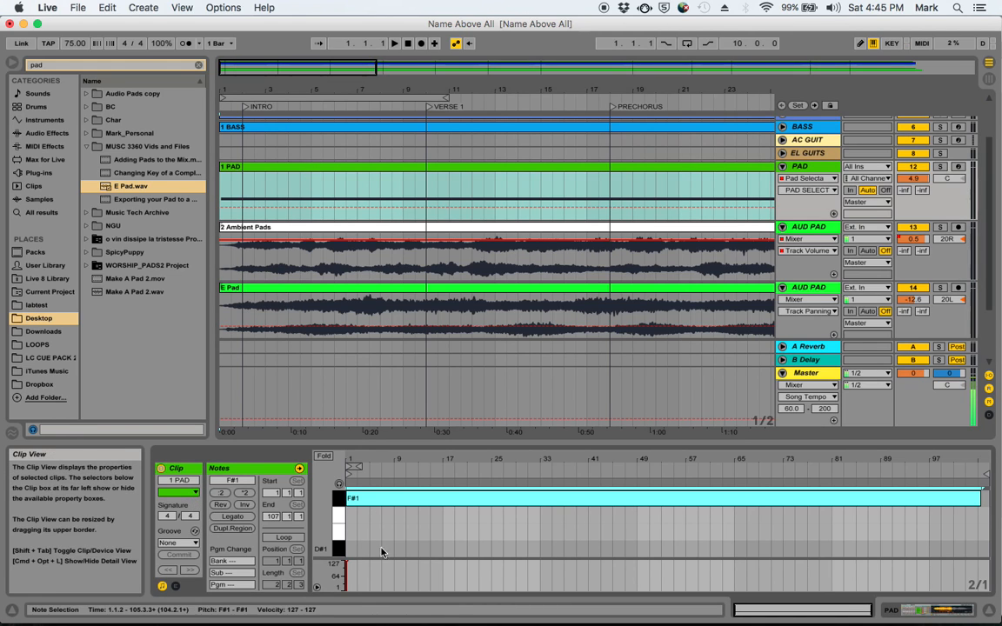
left_click_drag(403, 441, 421, 364)
scroll(426, 444, "up", 3)
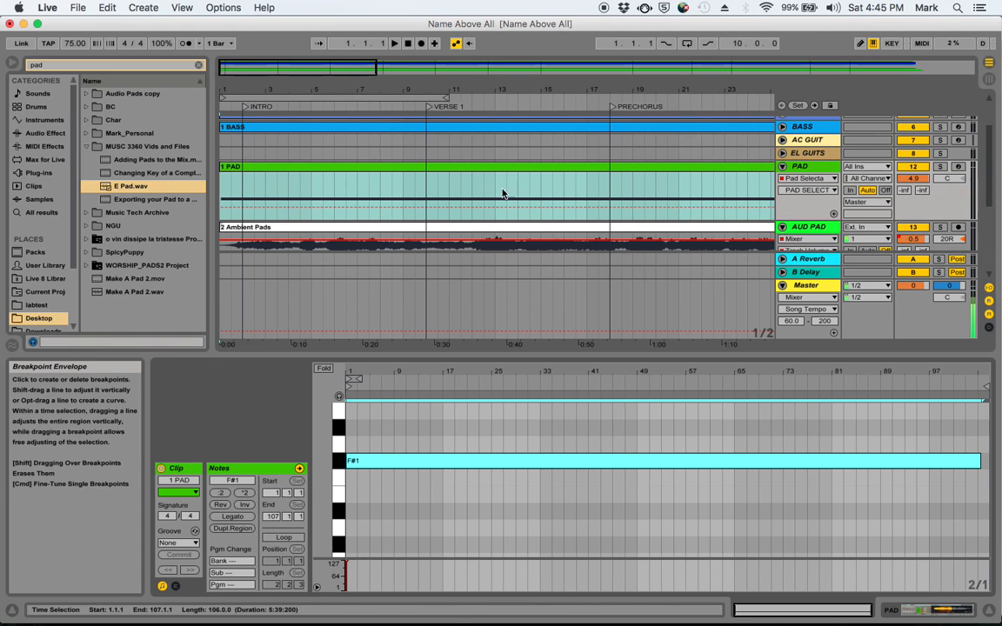
Group the PAD track and the two AUD PAD tracks together.
left_click(807, 167)
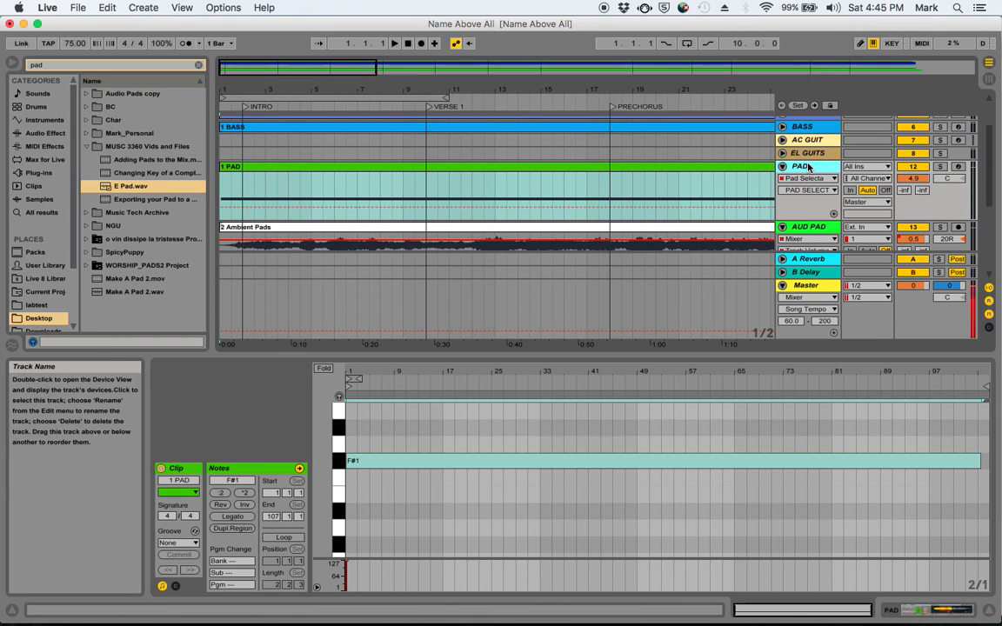
scroll(809, 199, "down", 2)
scroll(809, 199, "down", 1)
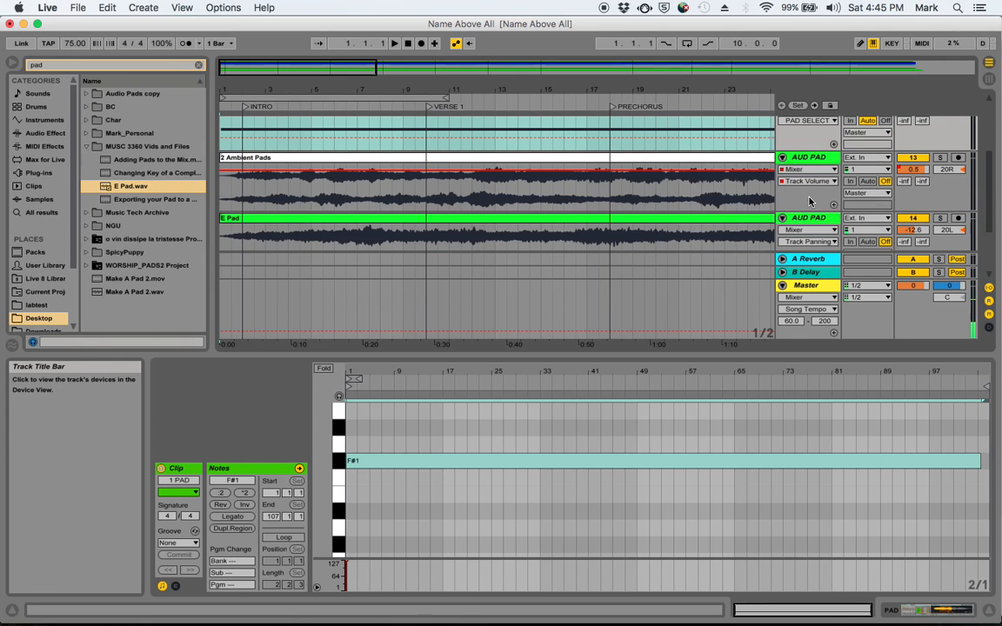
left_click(808, 220)
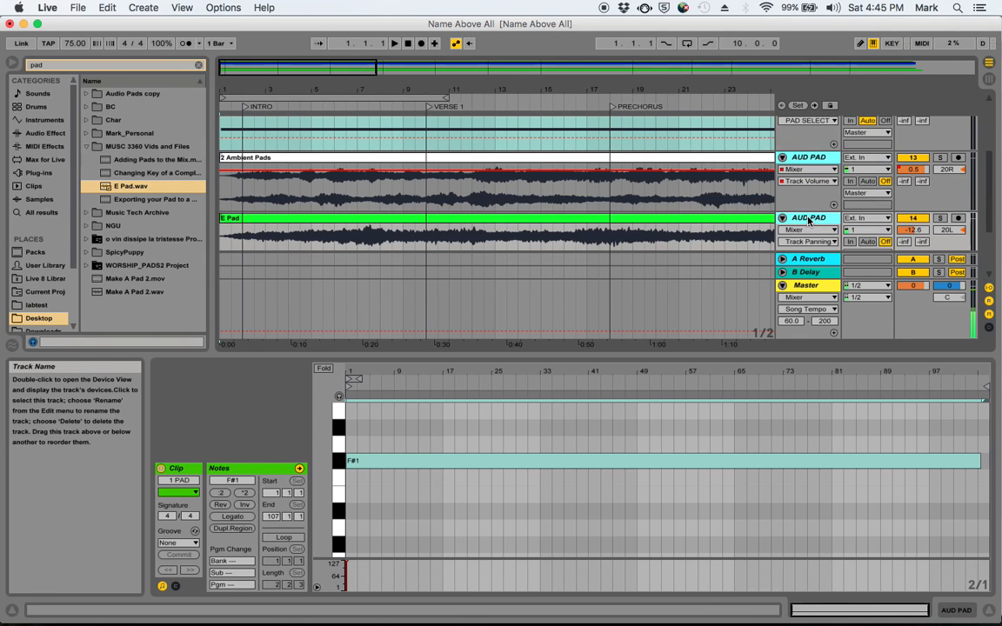
right_click(808, 220)
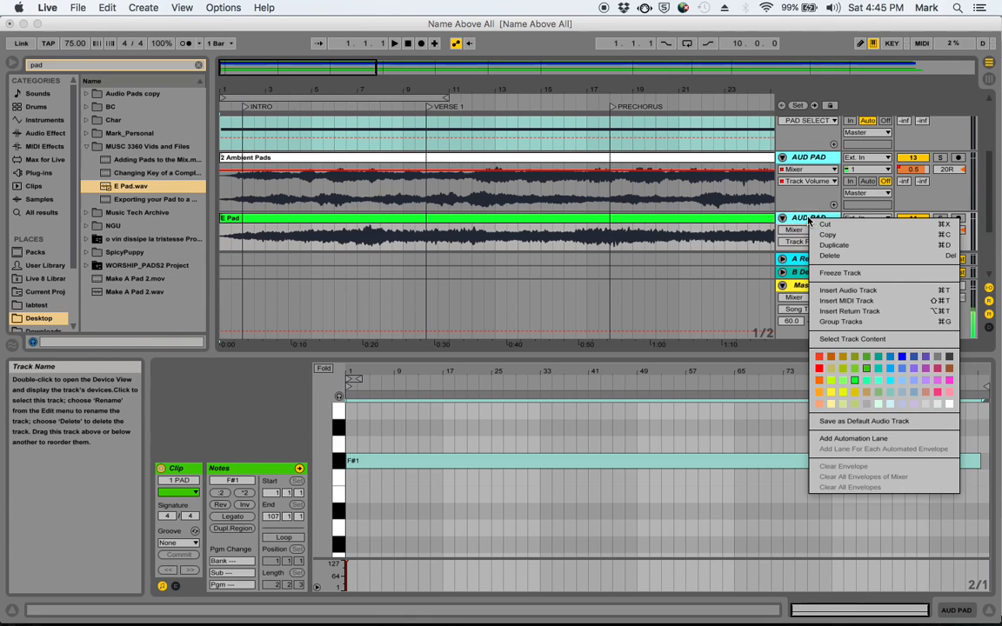
key("Escape")
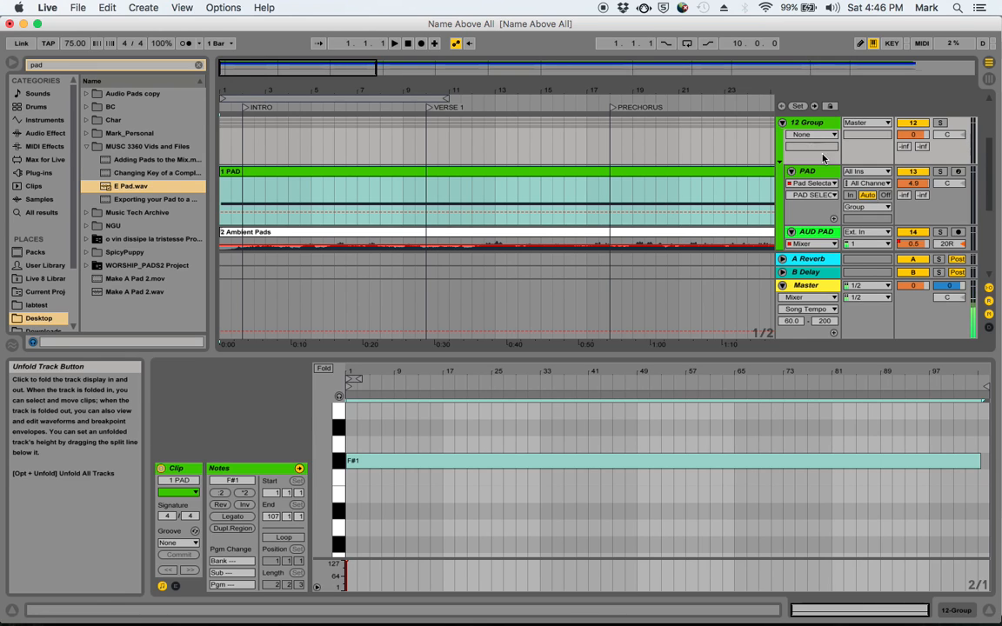
Reset the volume of the PAD track inside the group to 0 dB.
left_click(913, 183)
key("Delete")
scroll(921, 202, "down", 3)
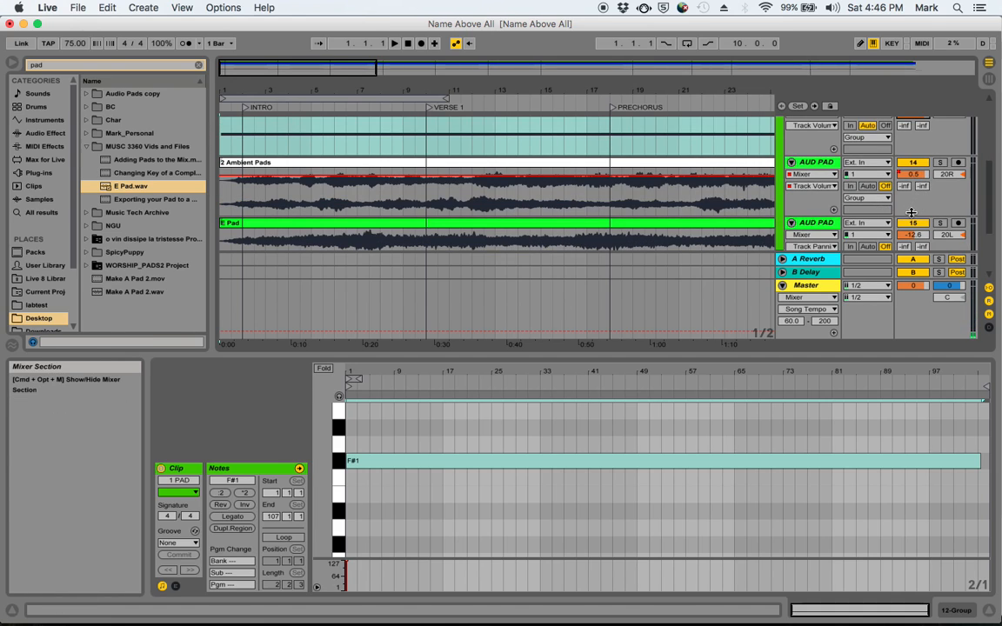
scroll(914, 154, "up", 3)
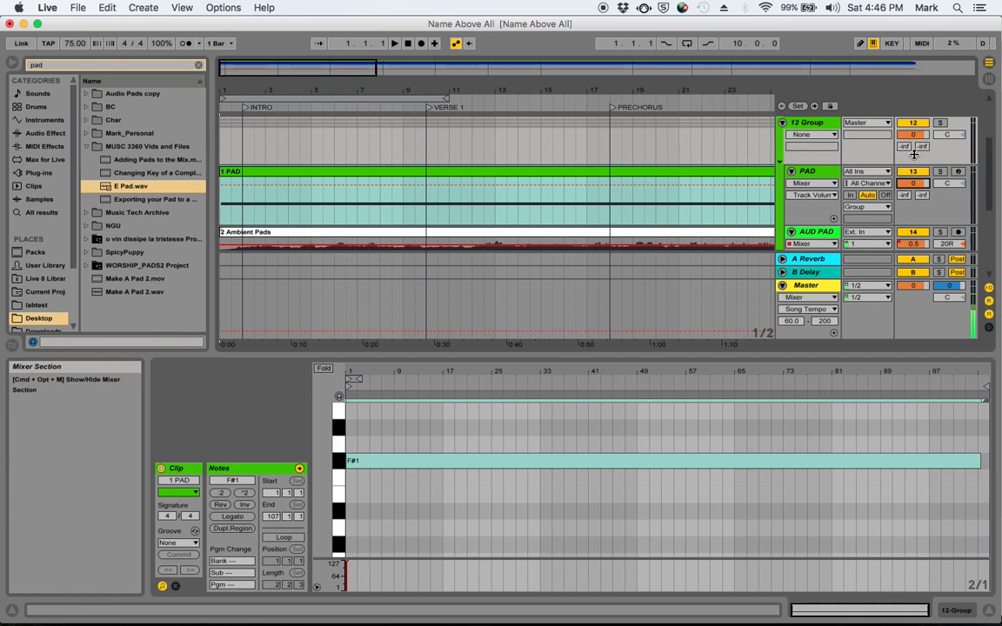
scroll(913, 154, "up", 1)
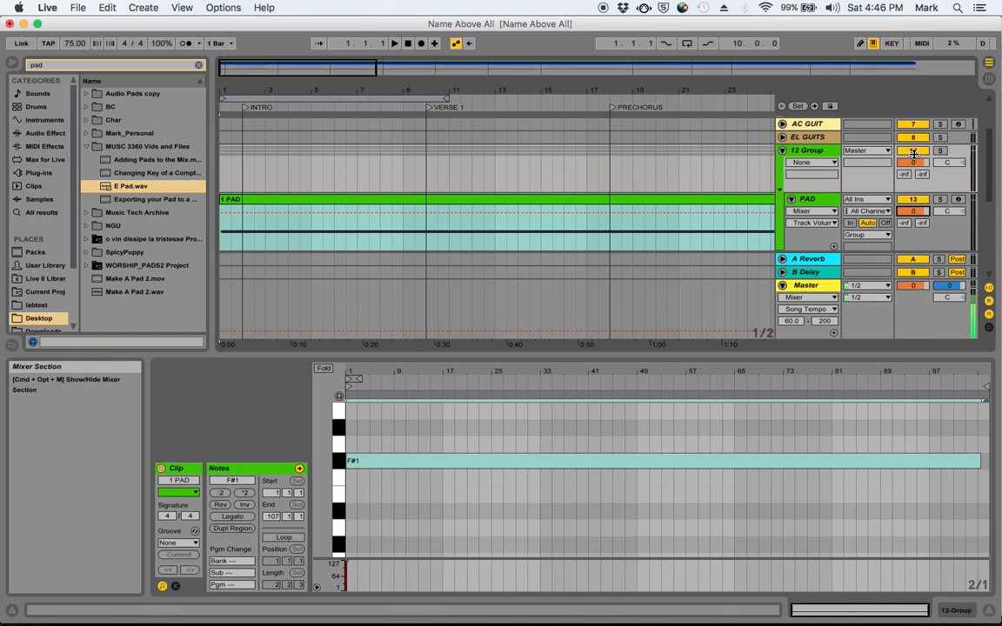
Audition the grouped pads, set the group's volume to -5.6 dB and fold the group.
key("space")
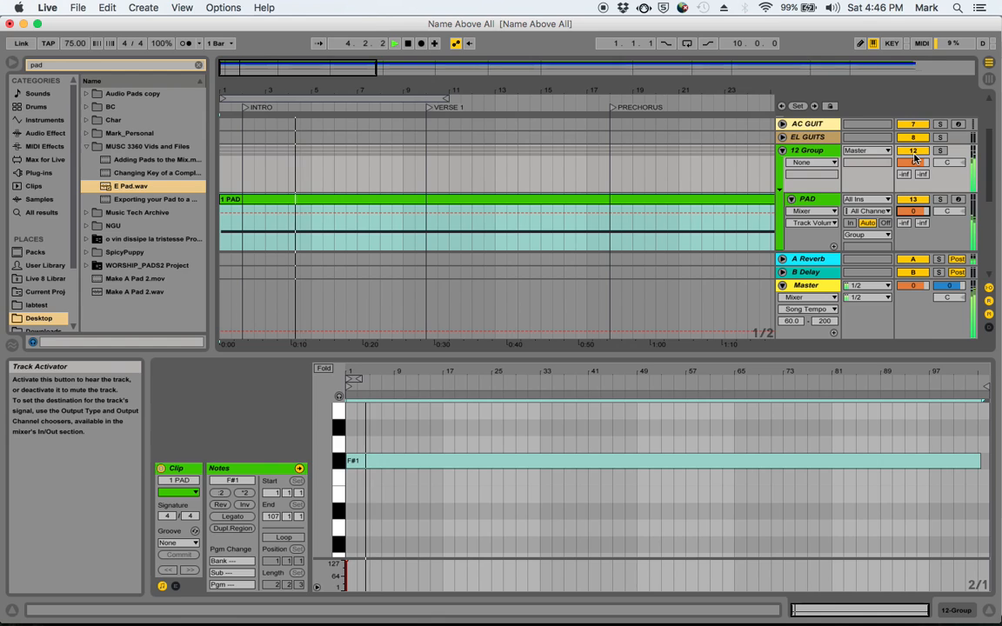
key("space")
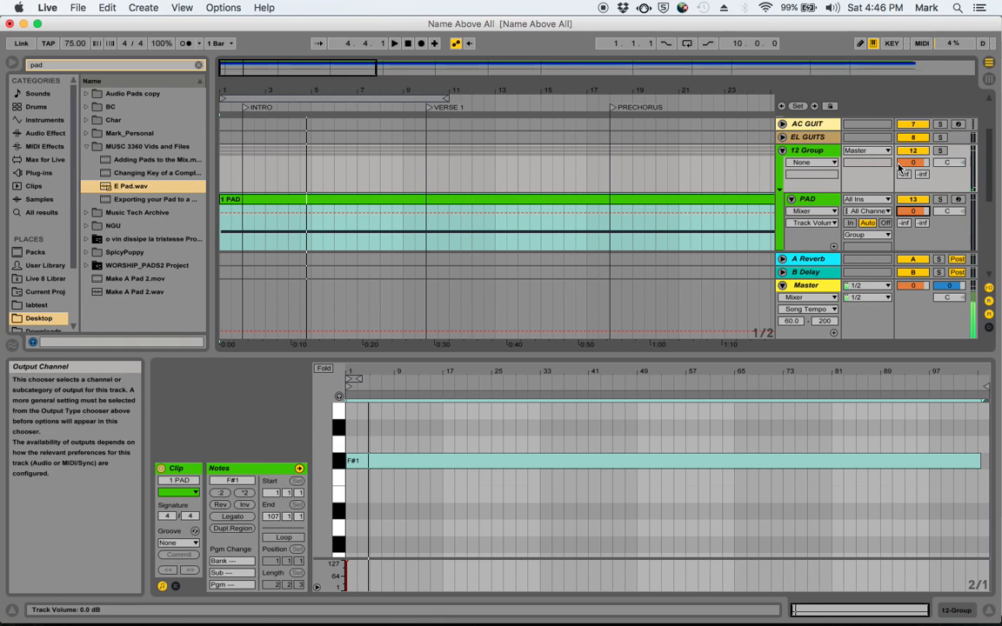
left_click_drag(913, 162, 913, 182)
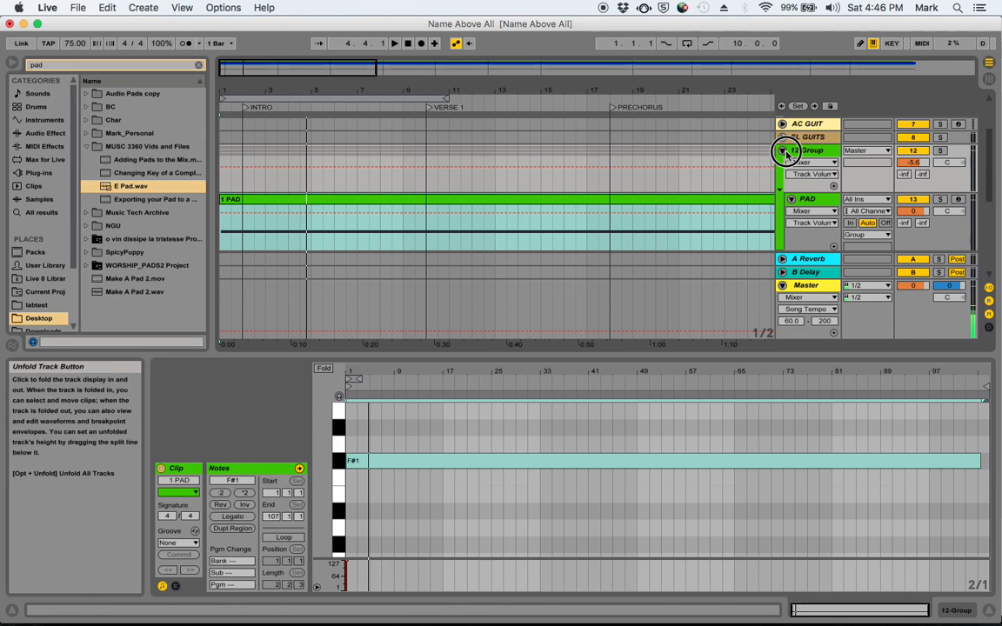
left_click(783, 151)
key("space")
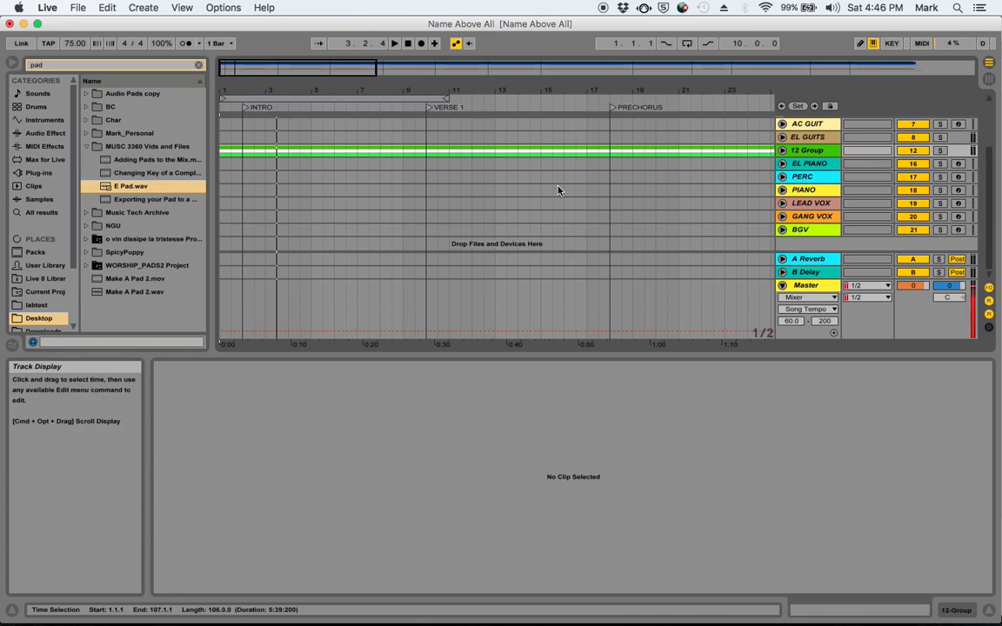
Clear the browser search, collapse the MUSC 3360 Vids and Files folder and select Operator among the instruments.
left_click(199, 66)
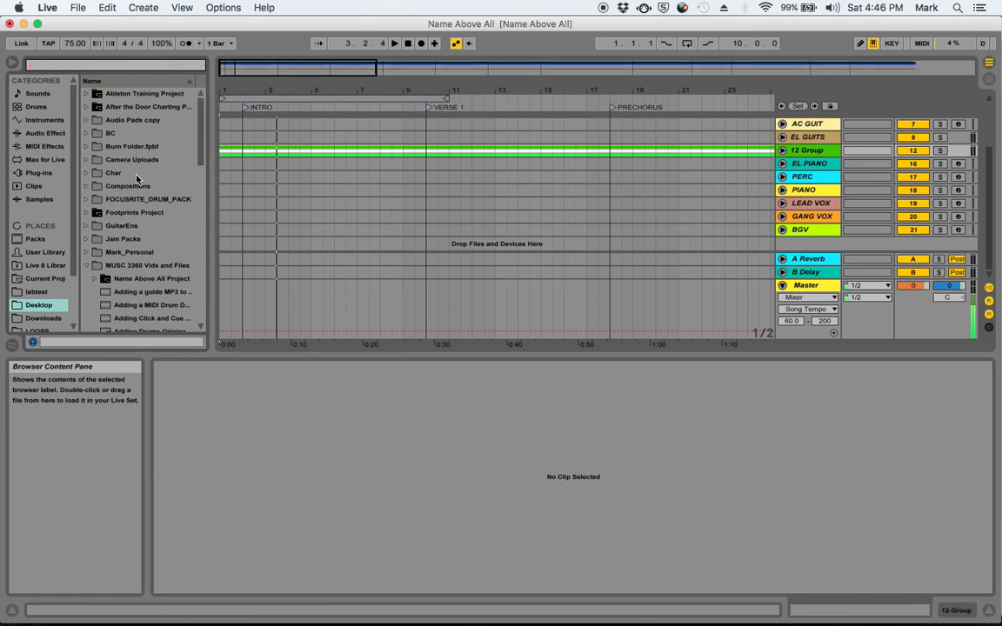
left_click(137, 266)
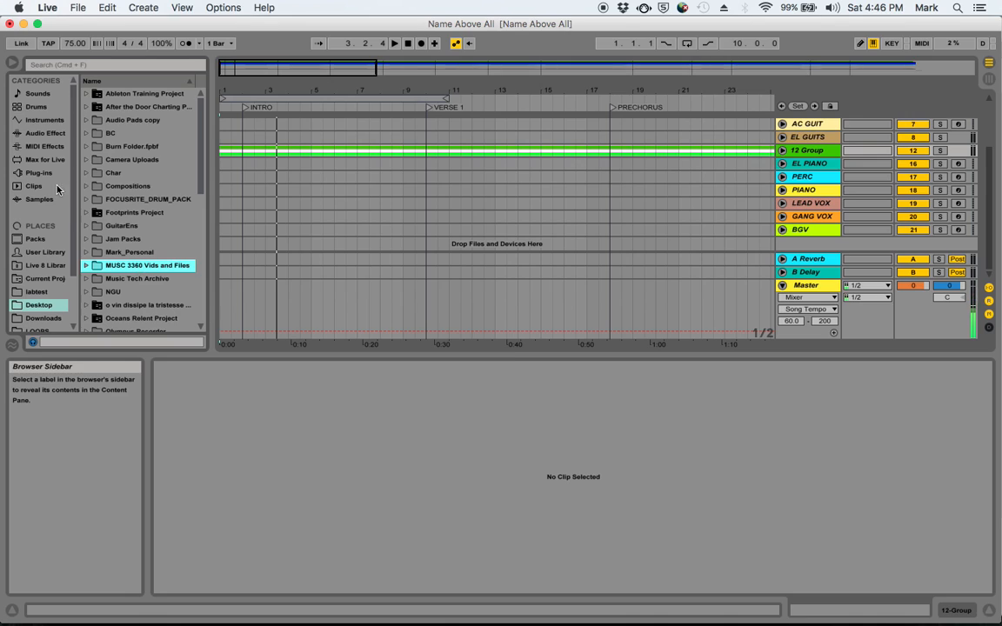
left_click(51, 122)
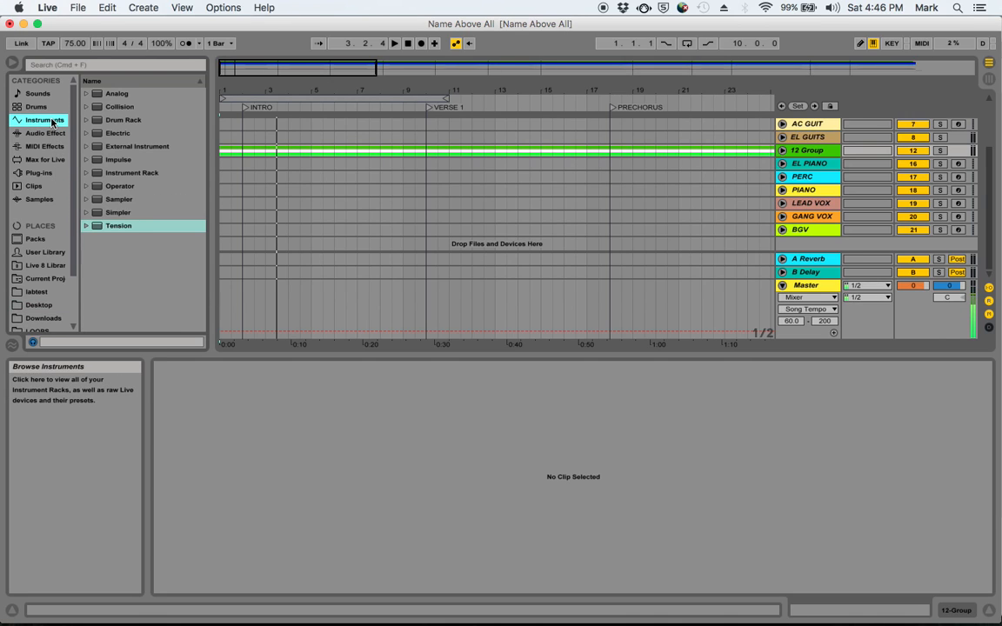
left_click(113, 188)
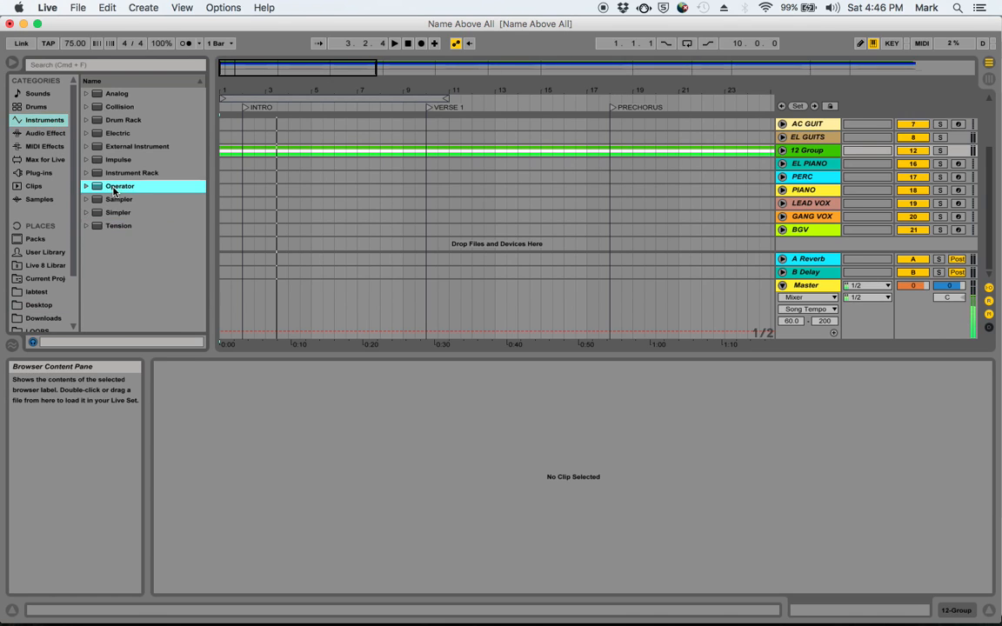
mouse_move(102, 187)
left_mouse_down()
mouse_move(206, 398)
mouse_move(100, 187)
left_mouse_up()
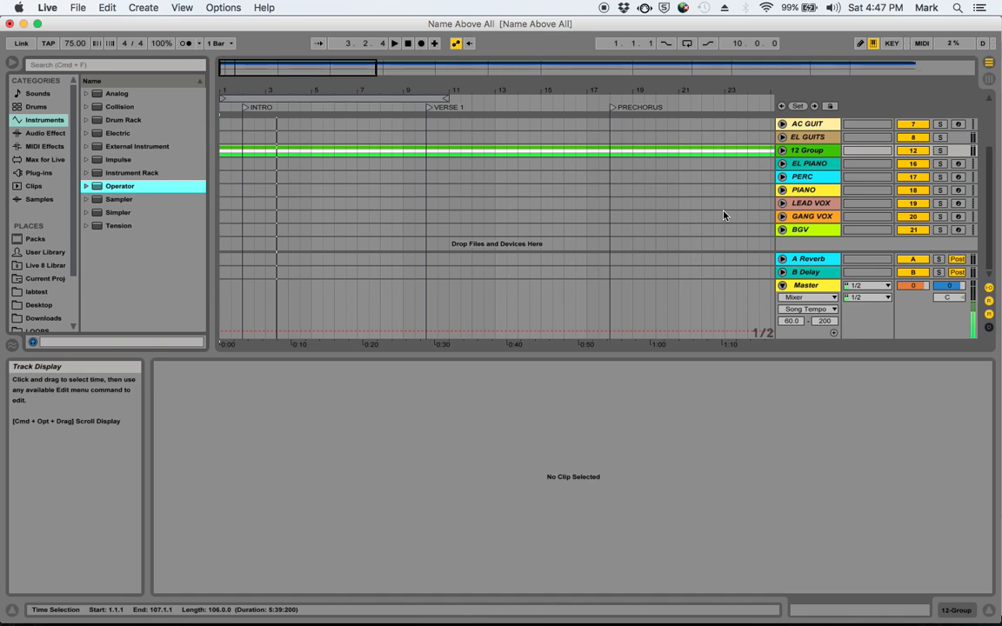
Switch to the Session View and load Operator onto the EL PIANO track.
scroll(723, 216, "up", 1)
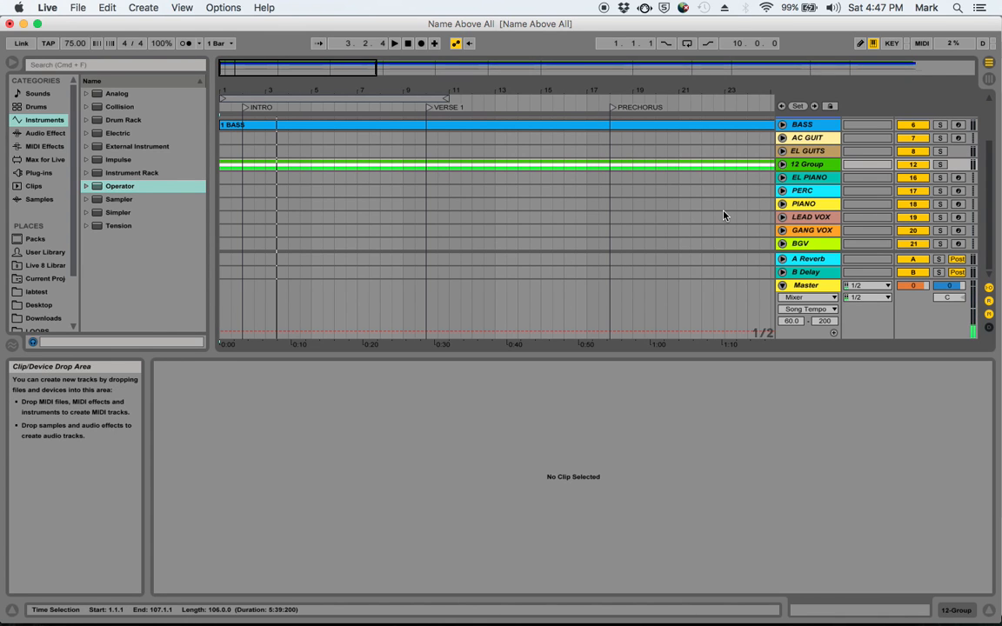
key("Tab")
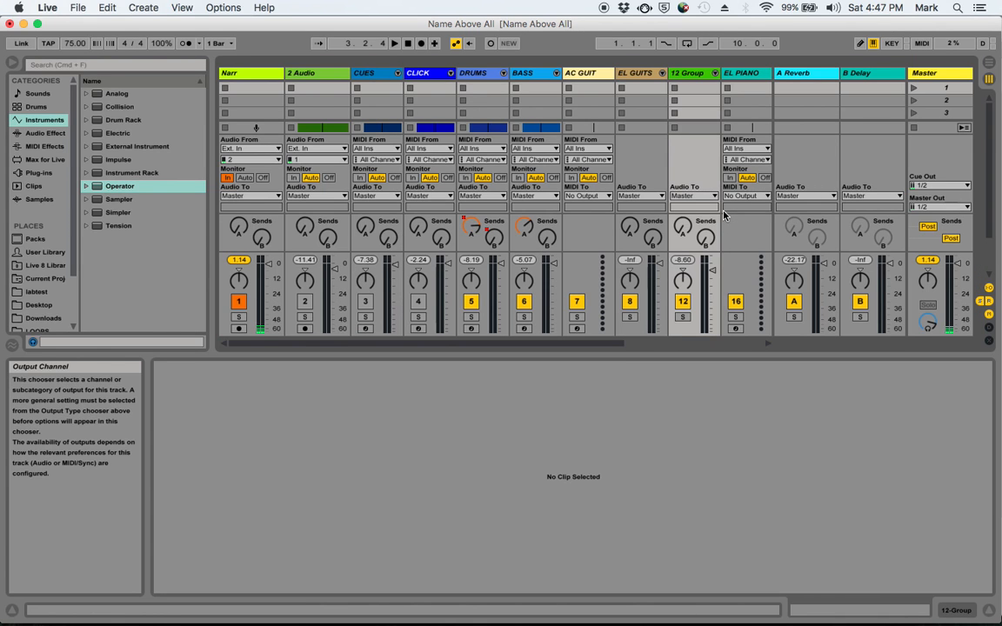
left_click(264, 177)
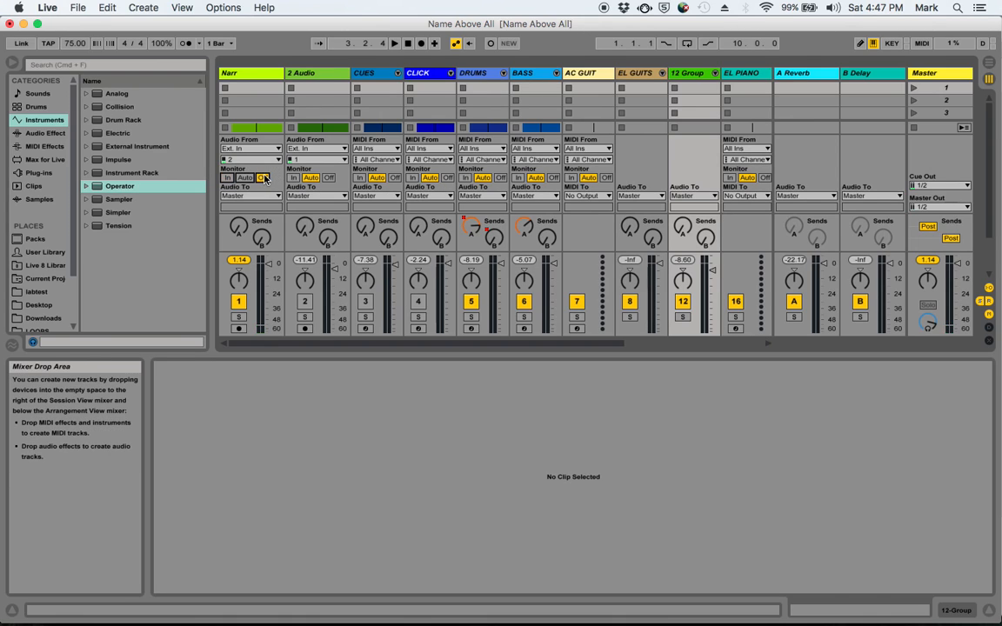
left_click(226, 177)
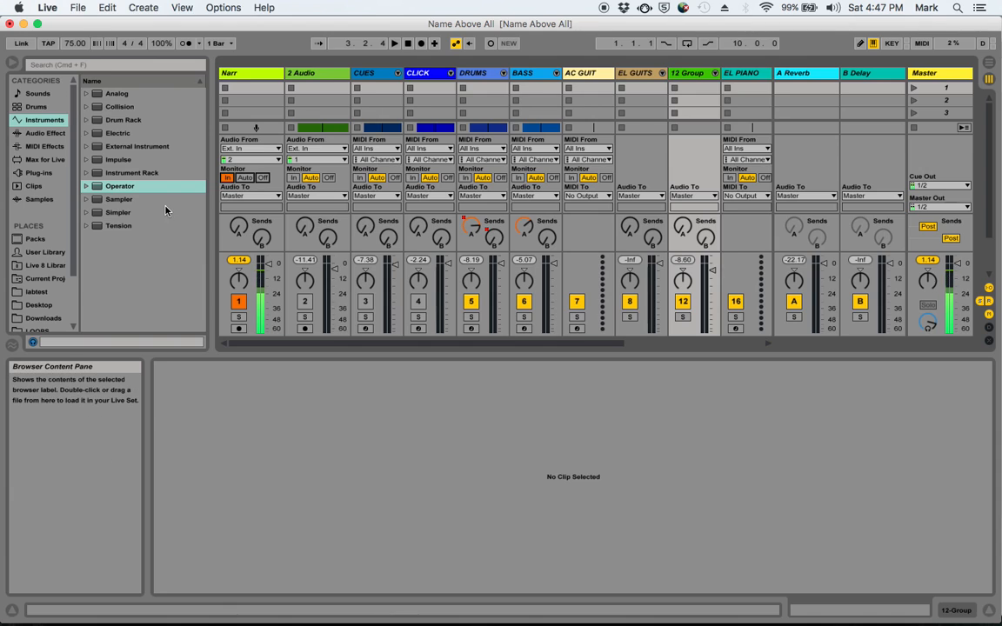
left_click_drag(102, 186, 693, 105)
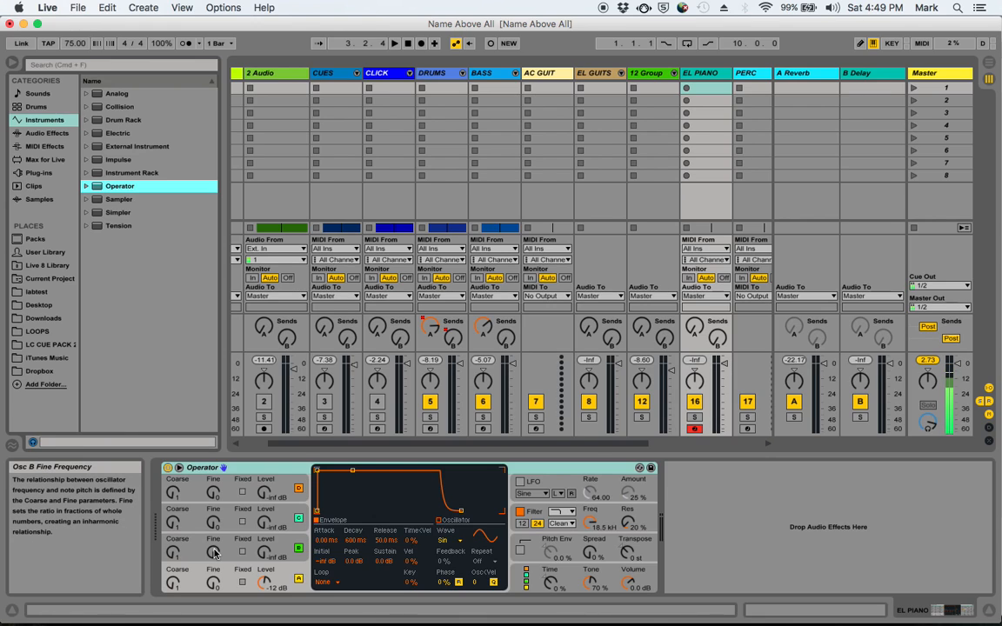
Play test notes through Operator with the computer keyboard, shifting its octave range to C3–D4.
key("a")
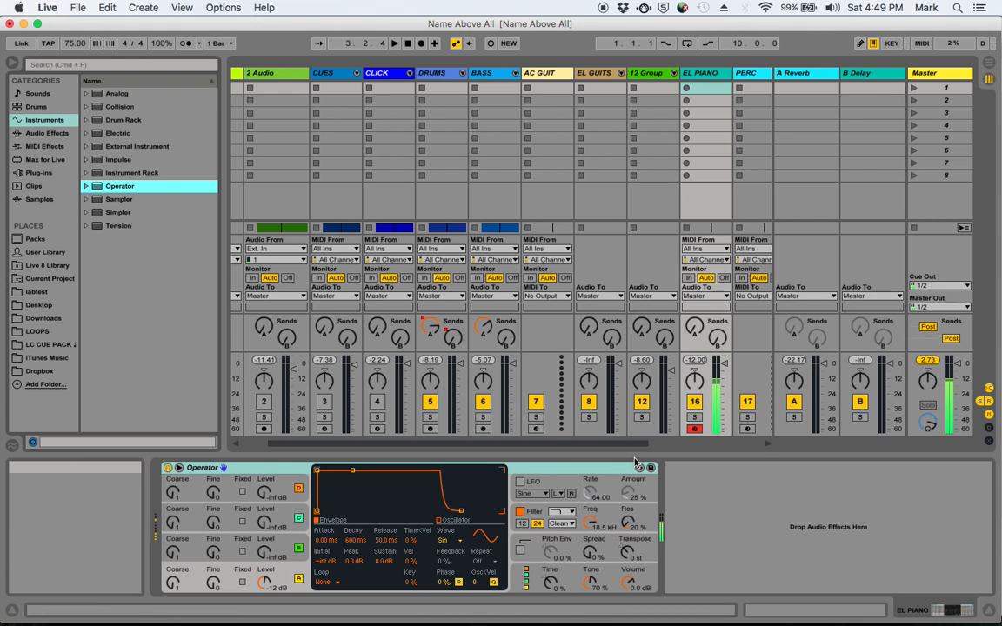
left_click(265, 581)
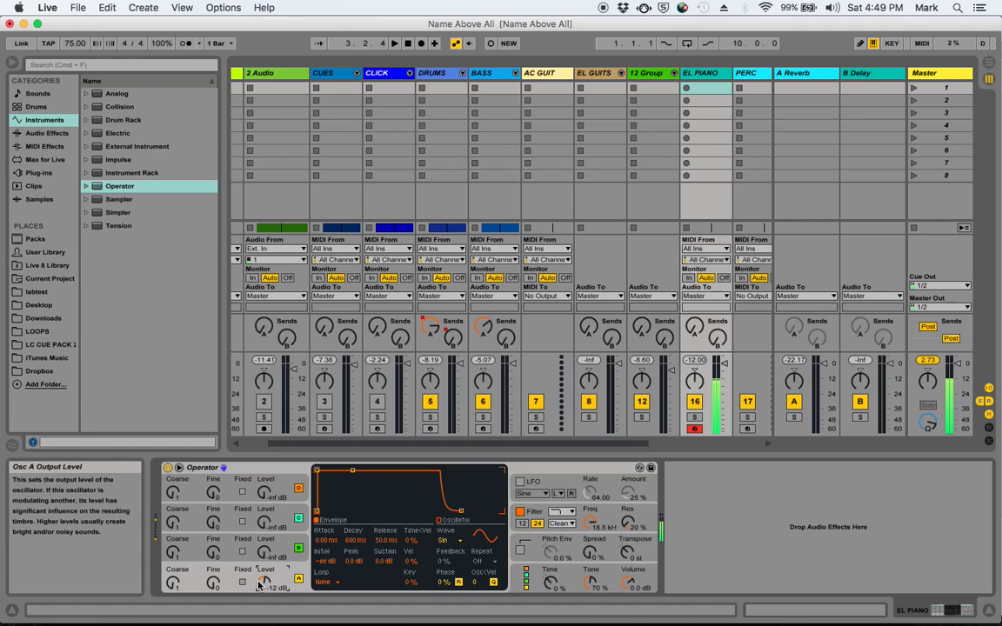
key("x")
key("a")
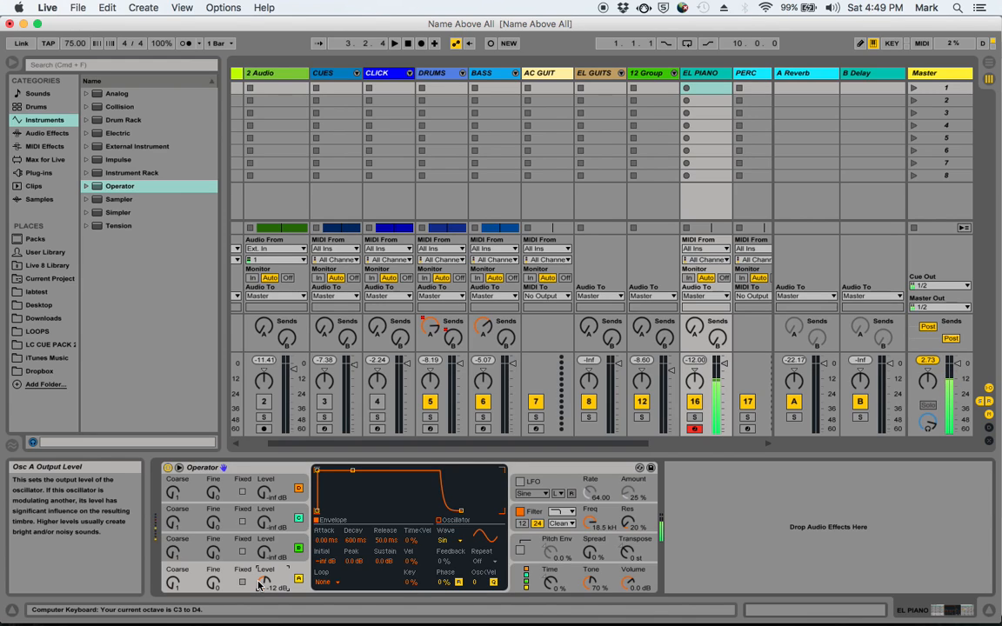
key("d")
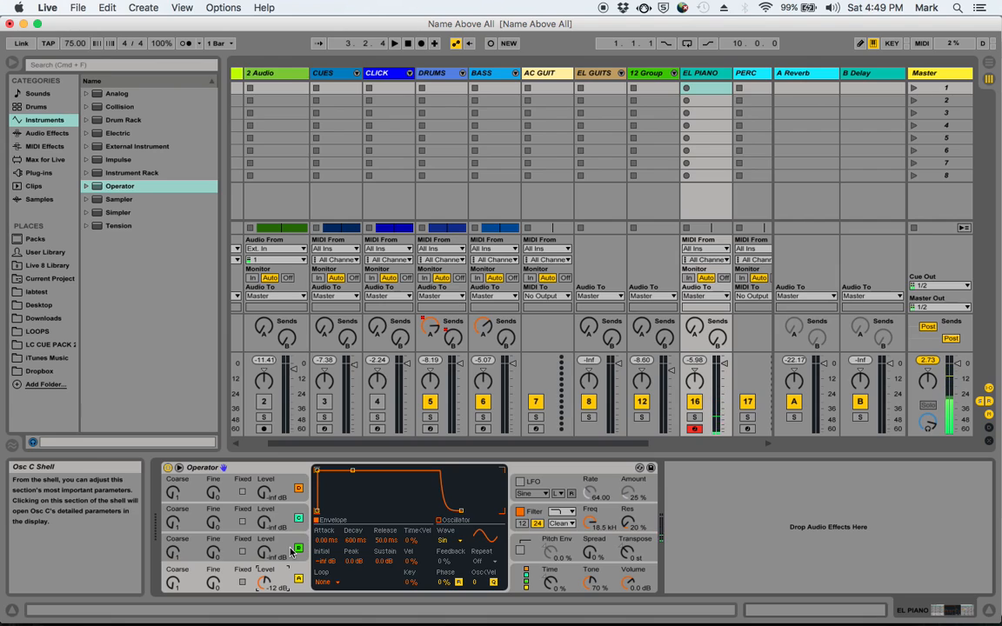
Show oscillator A's waveform settings in Operator and open its waveform choices.
left_click(486, 542)
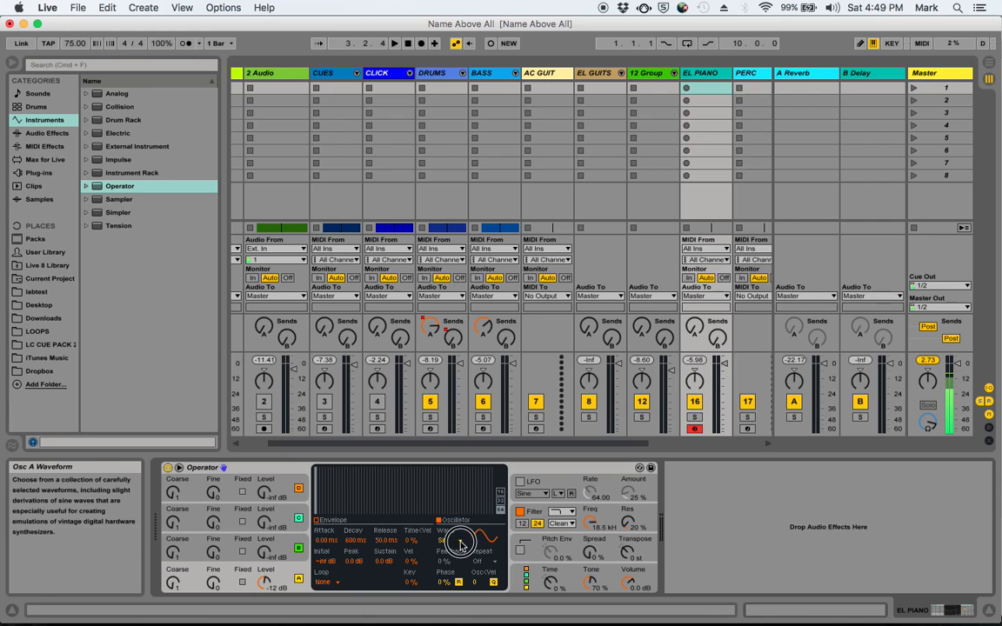
left_click(460, 541)
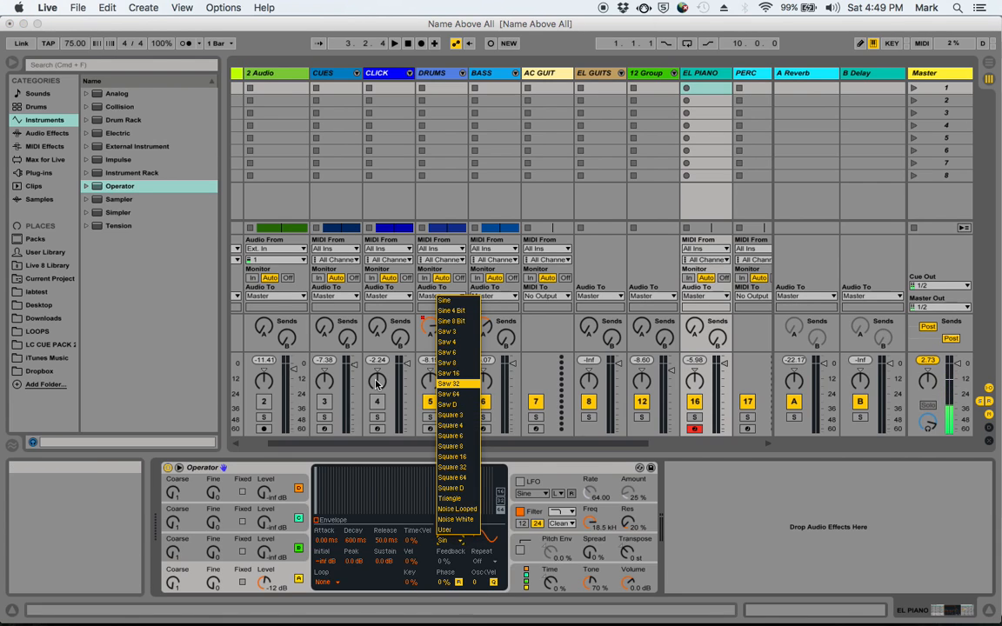
left_click(285, 246)
scroll(284, 249, "left", 3)
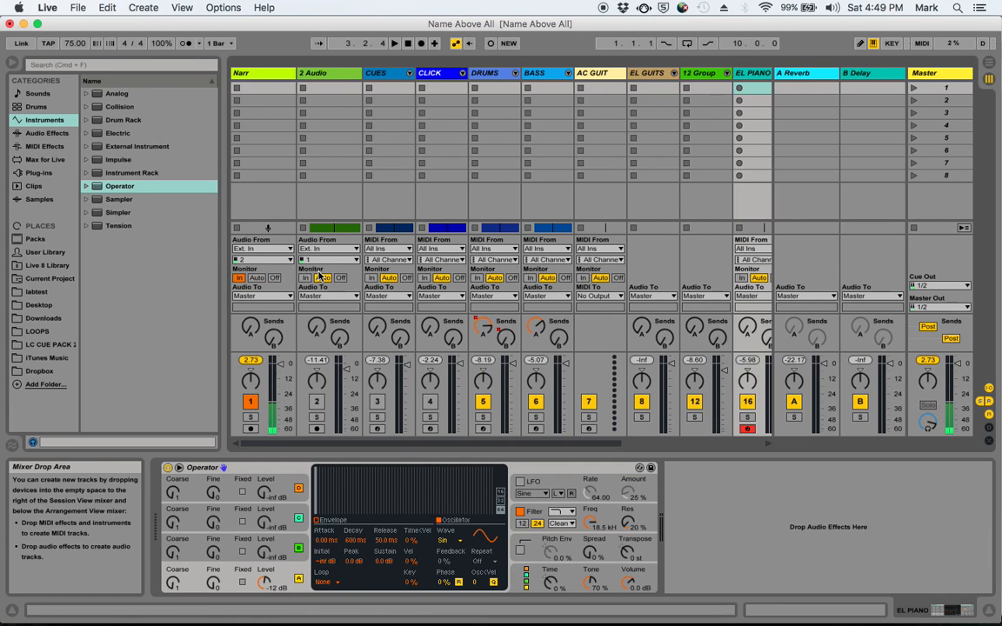
left_click(275, 278)
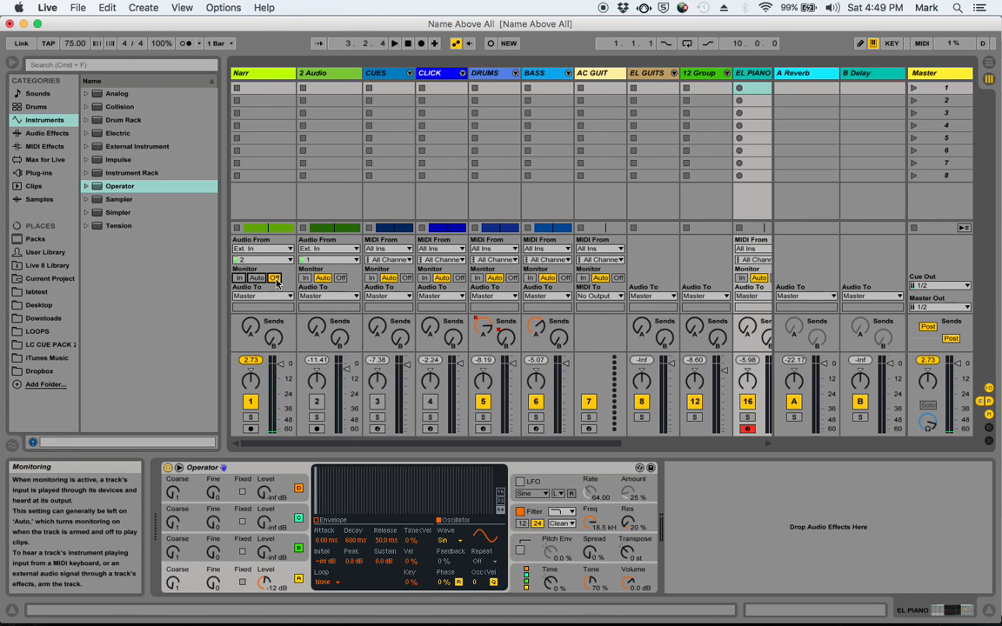
left_click(238, 278)
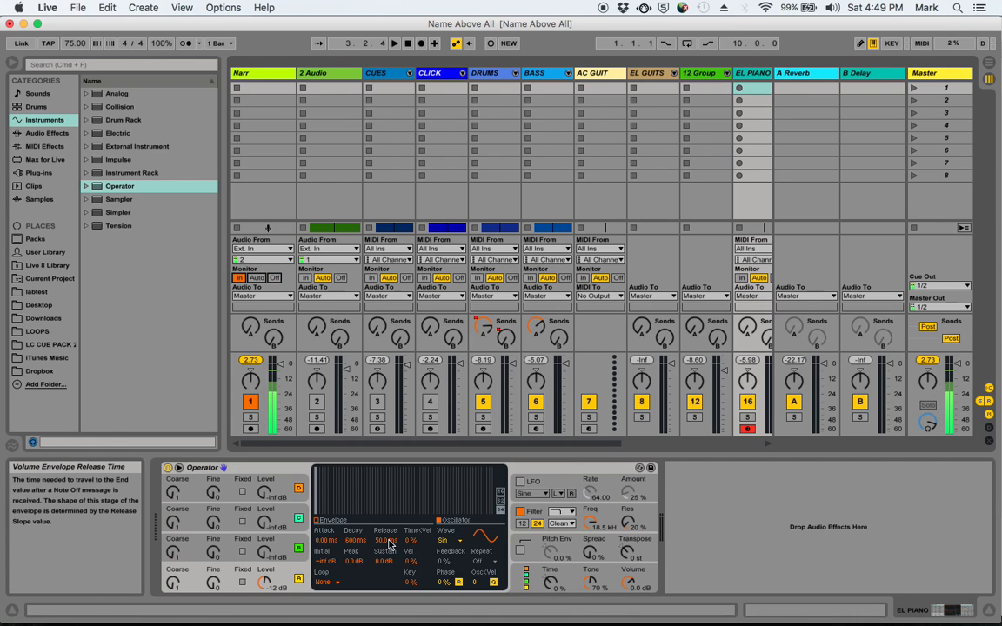
Audition the Saw 3, Saw 4 and Saw 64 waveforms on oscillator A and return it to Sine.
left_click(462, 542)
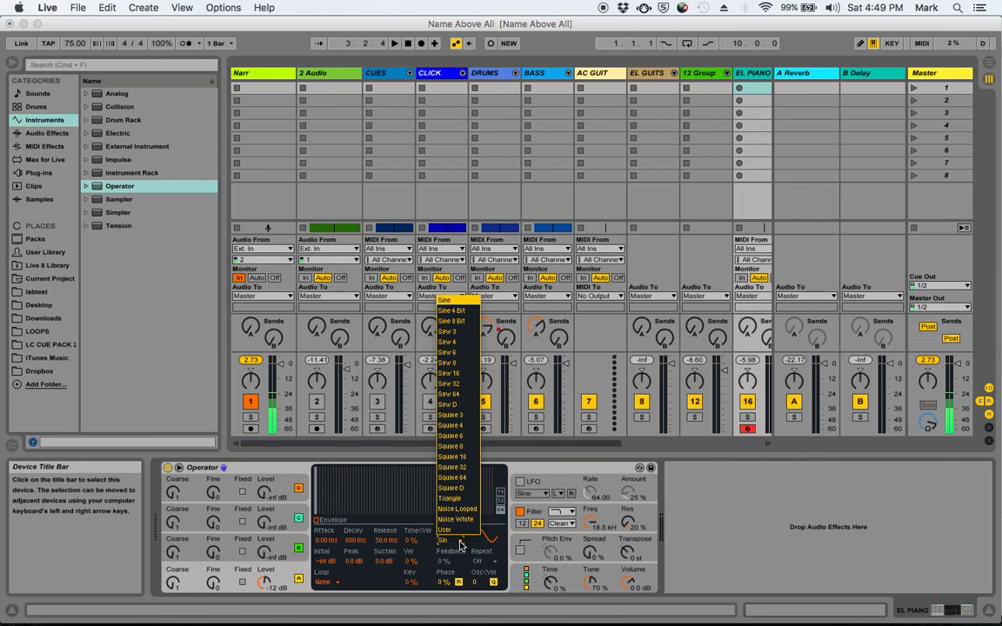
left_click(448, 333)
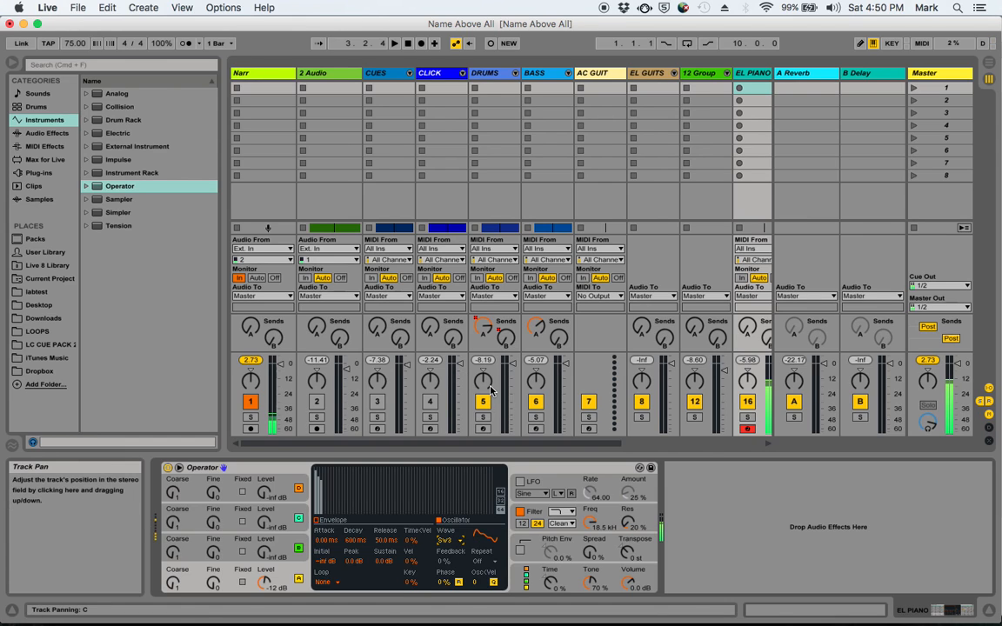
left_click(454, 540)
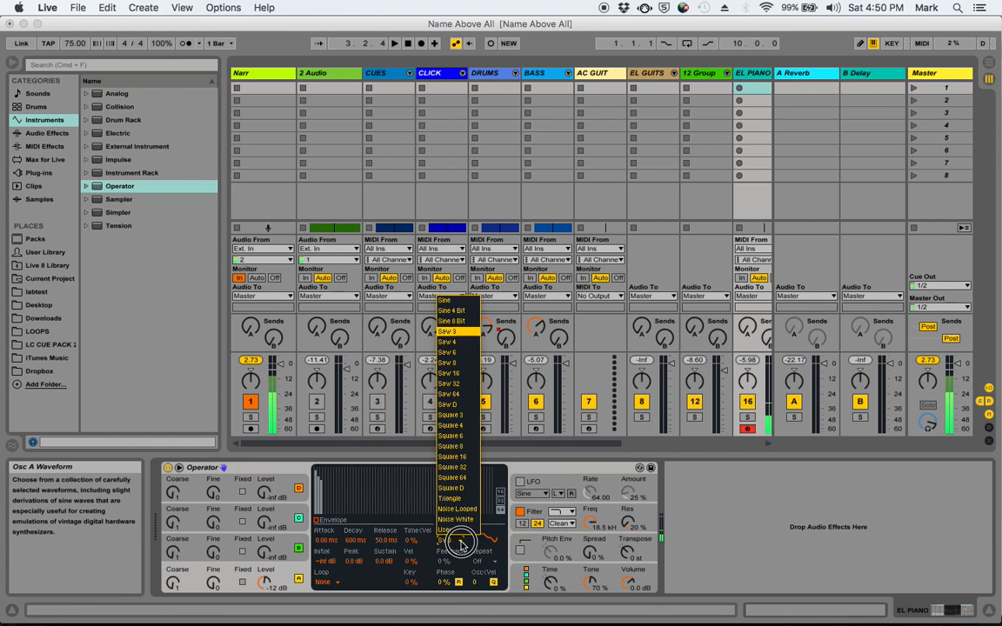
left_click(449, 342)
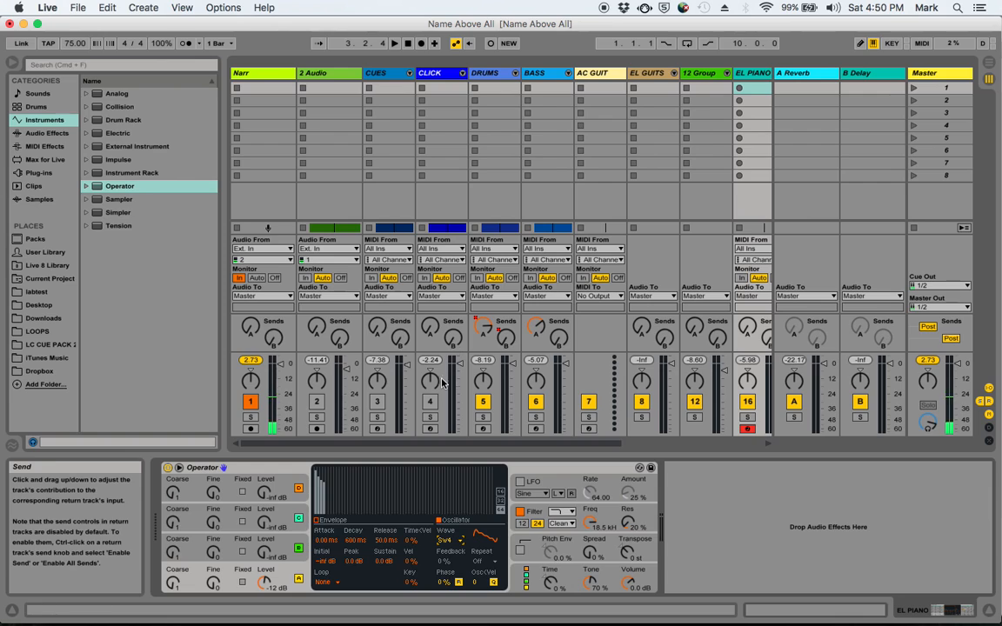
left_click(461, 542)
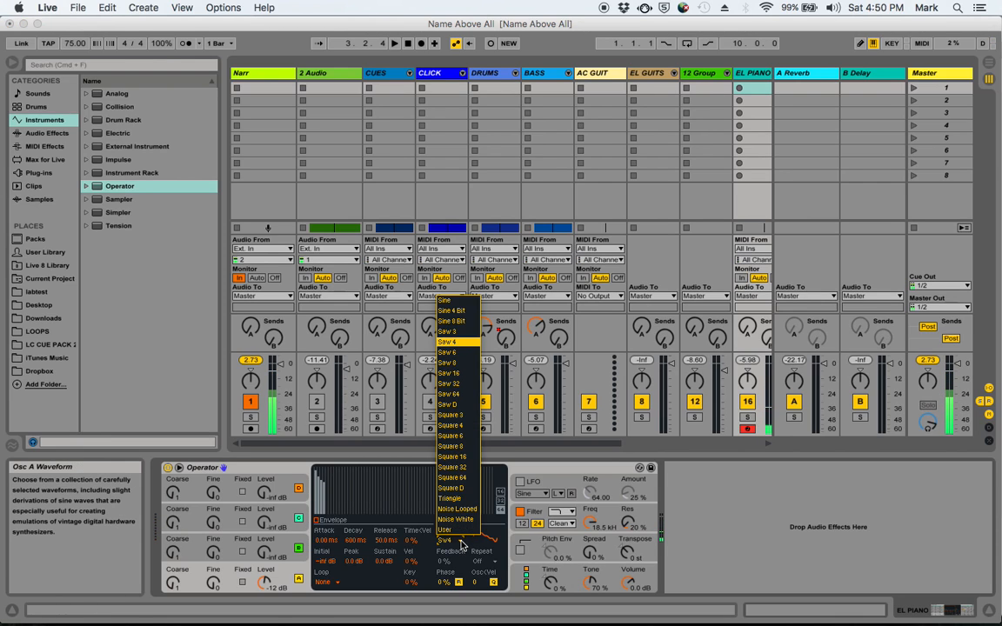
left_click(456, 394)
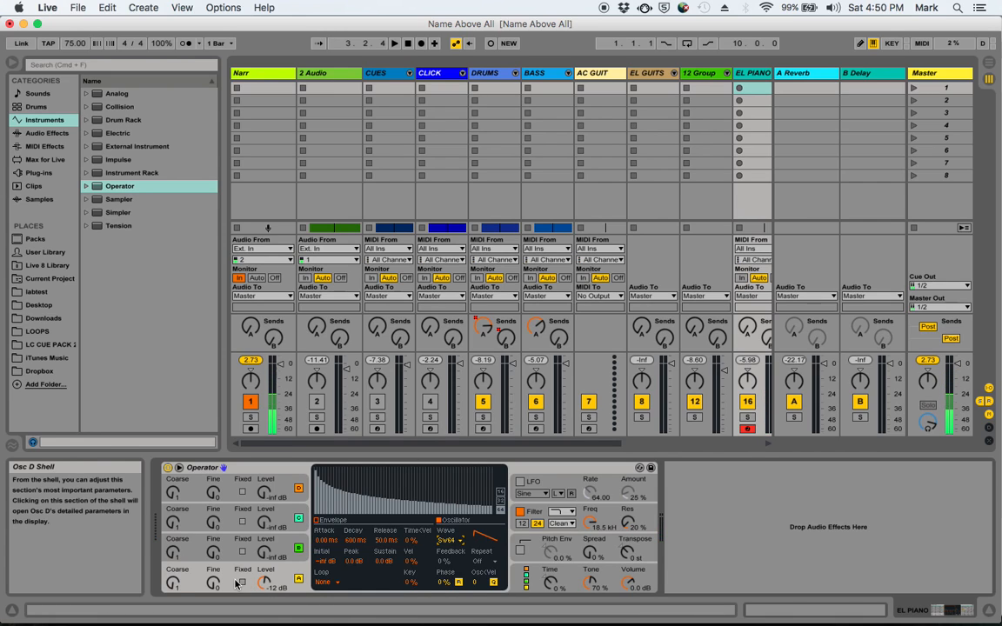
left_click(448, 540)
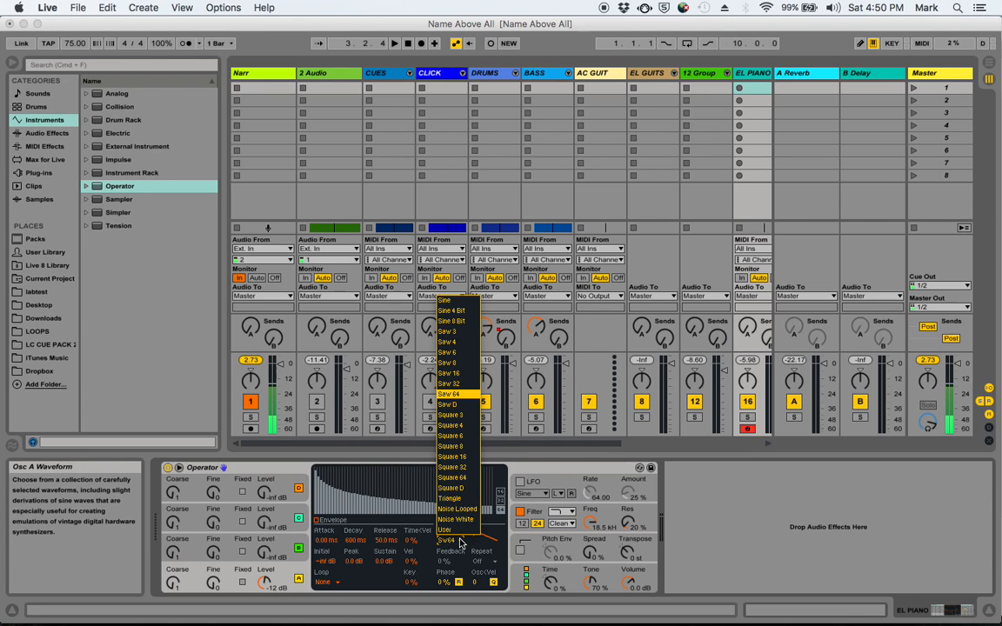
left_click(445, 300)
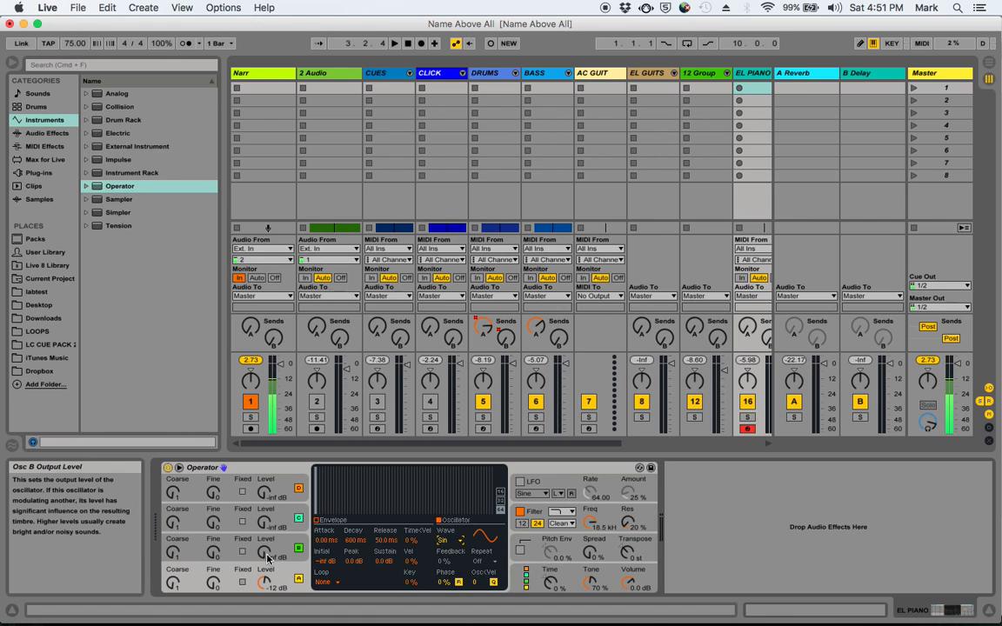
Try raising oscillators B, C and D to -14, -15 and -11 dB and turn all three back down to -inf dB.
left_click_drag(267, 559, 267, 550)
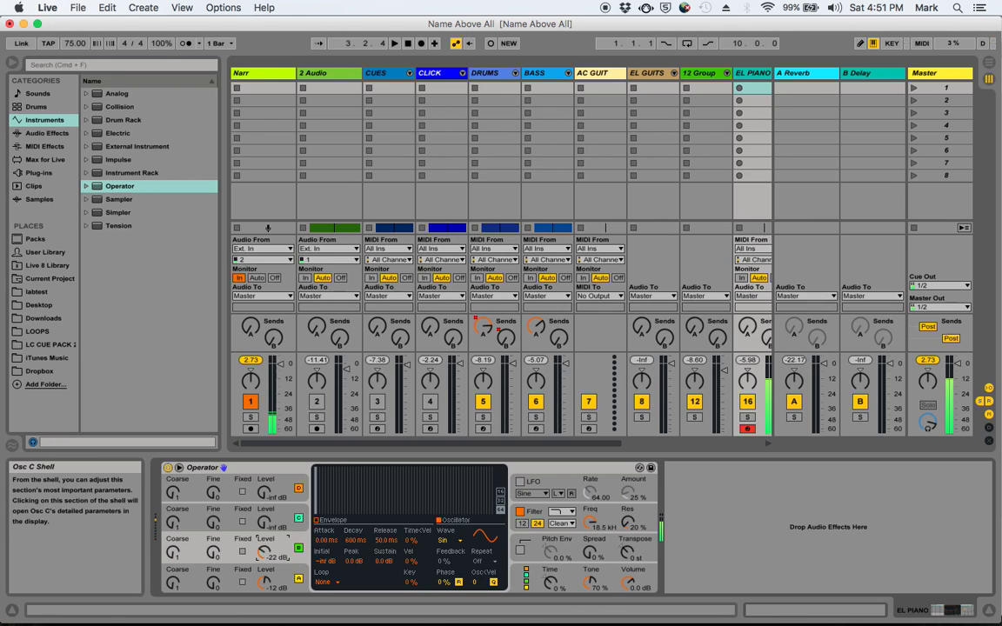
left_click_drag(267, 550, 267, 548)
left_click(265, 523)
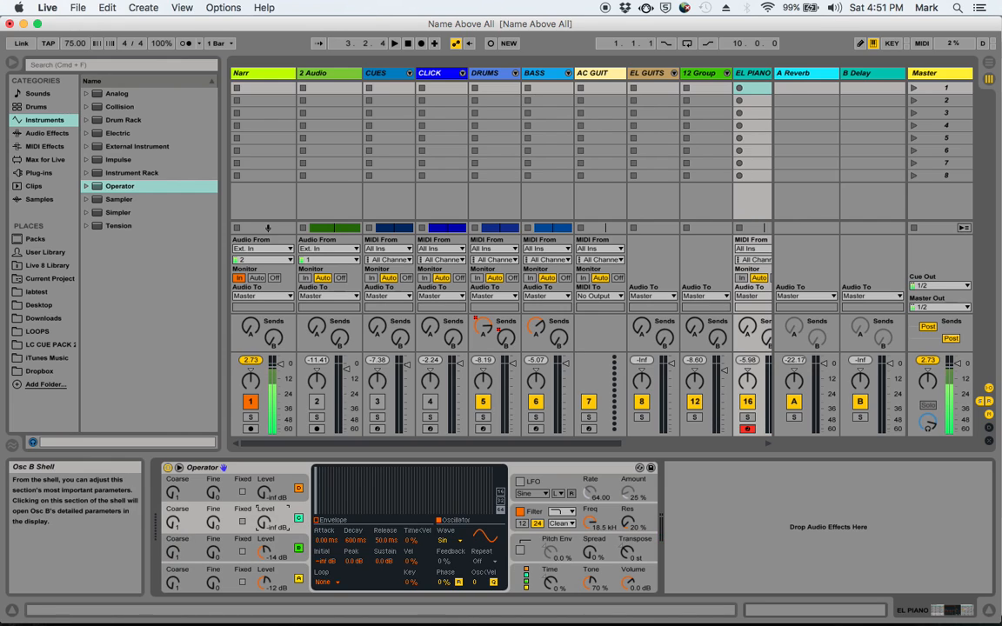
left_click_drag(264, 523, 264, 504)
left_click(264, 493)
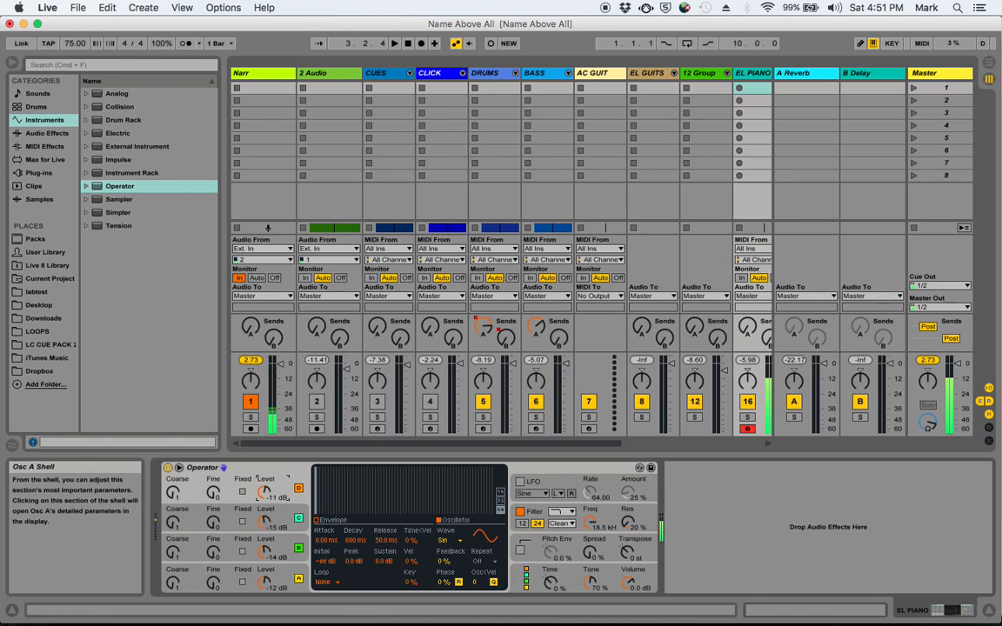
left_click_drag(265, 495, 265, 581)
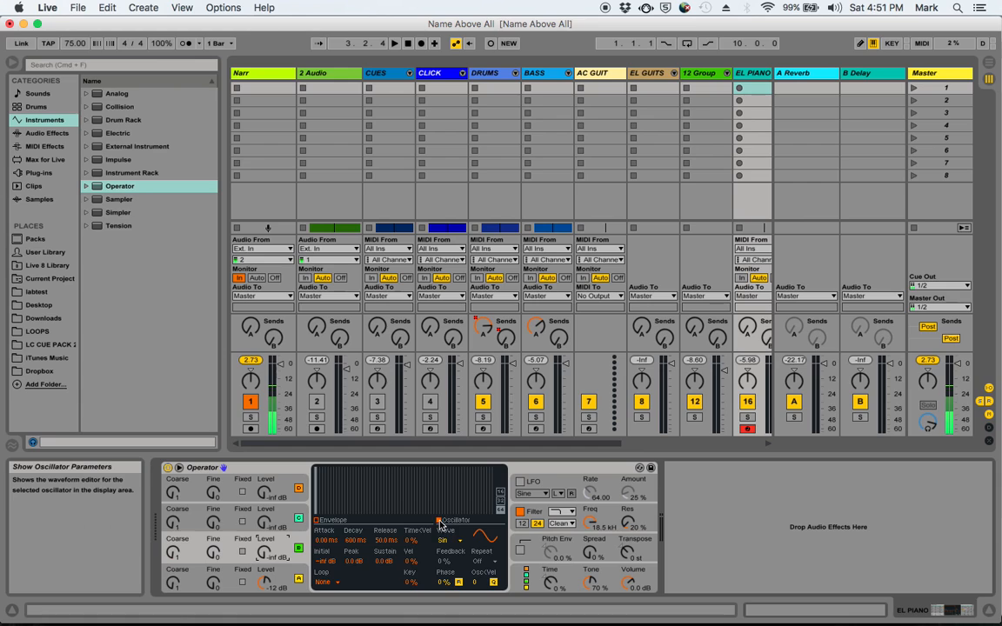
Set oscillator B's waveform to Saw 64.
left_click(459, 541)
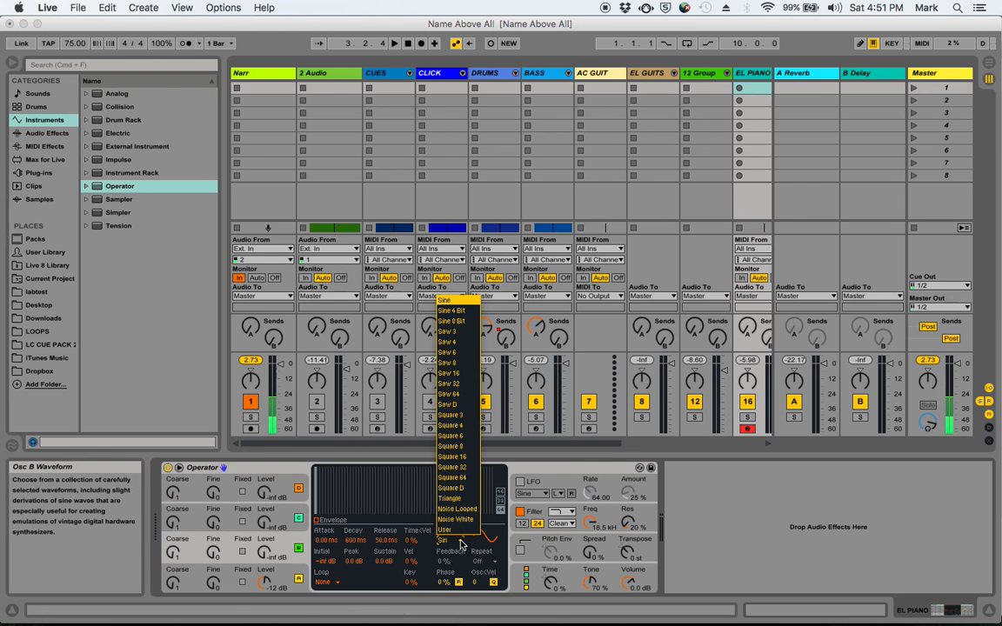
left_click(453, 394)
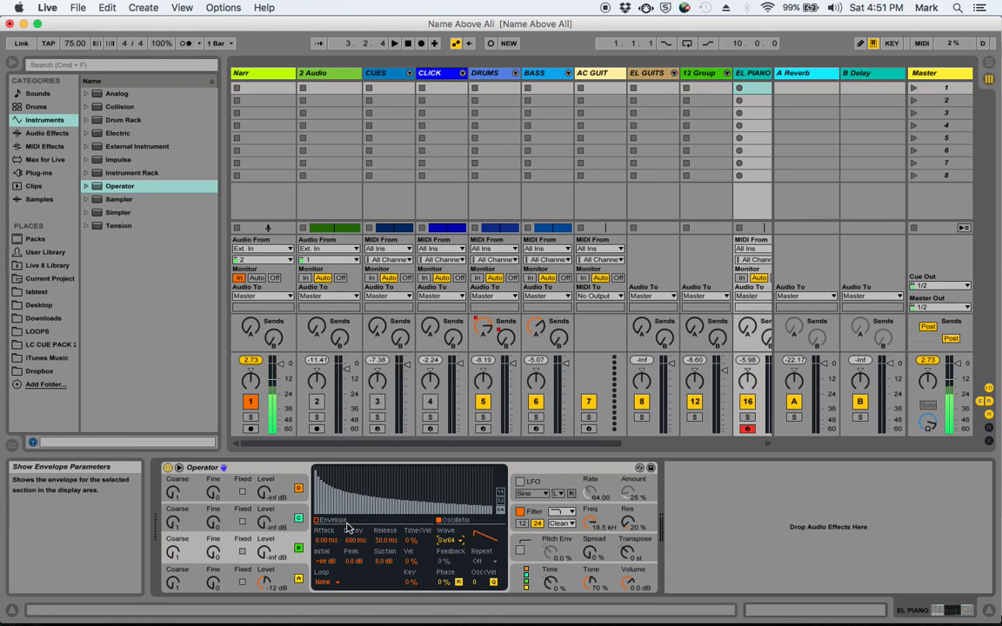
Try out oscillator A's coarse and fine frequency settings and return them to 1 and 0.
left_click(174, 584)
left_click_drag(174, 585, 174, 591)
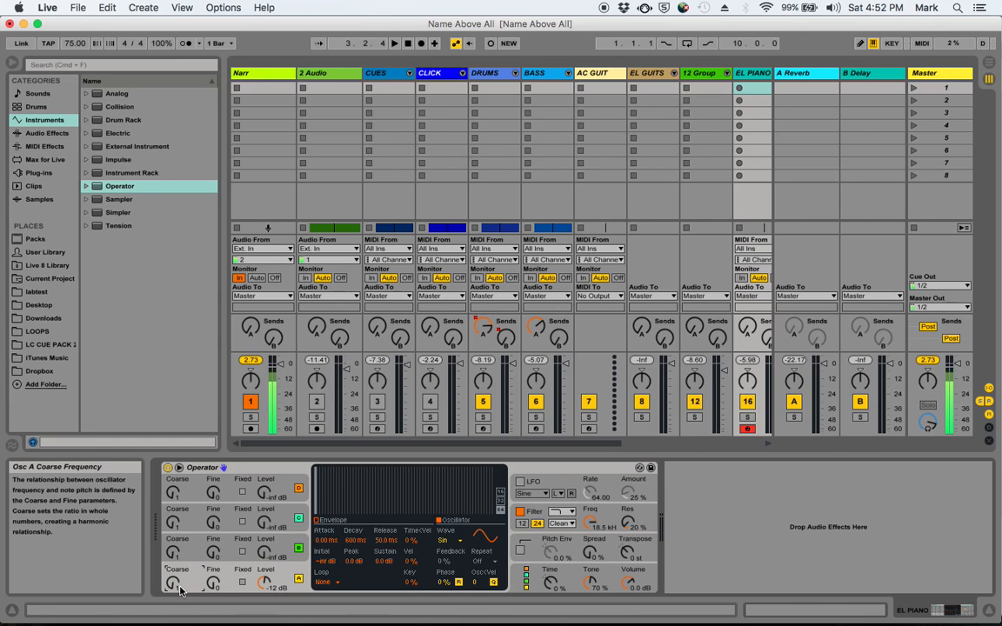
left_click_drag(176, 582, 177, 574)
key("Up")
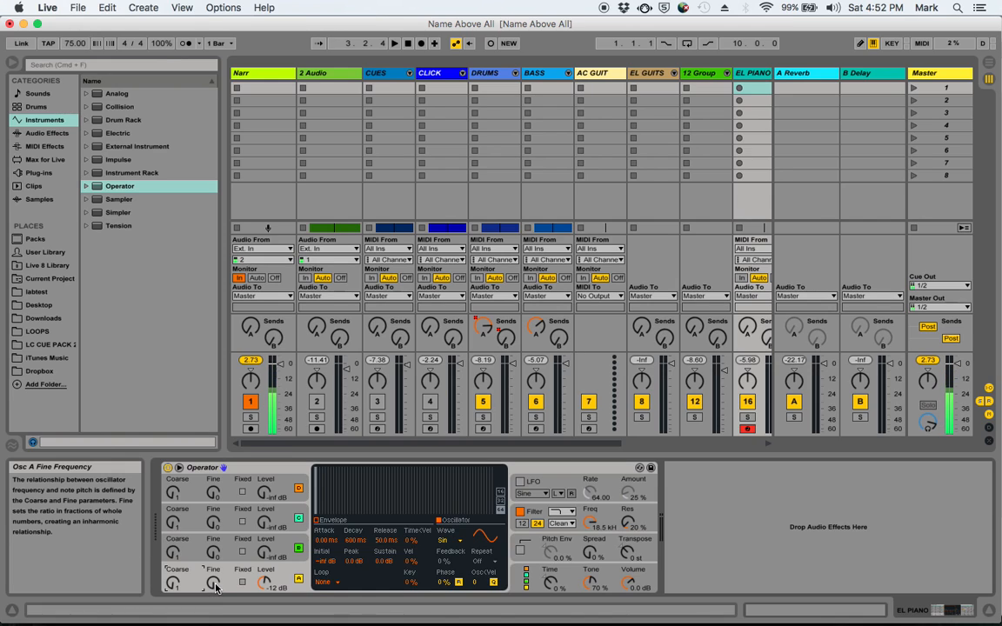
left_click(215, 586)
mouse_move(216, 587)
left_mouse_down()
mouse_move(216, 522)
mouse_move(215, 586)
left_mouse_up()
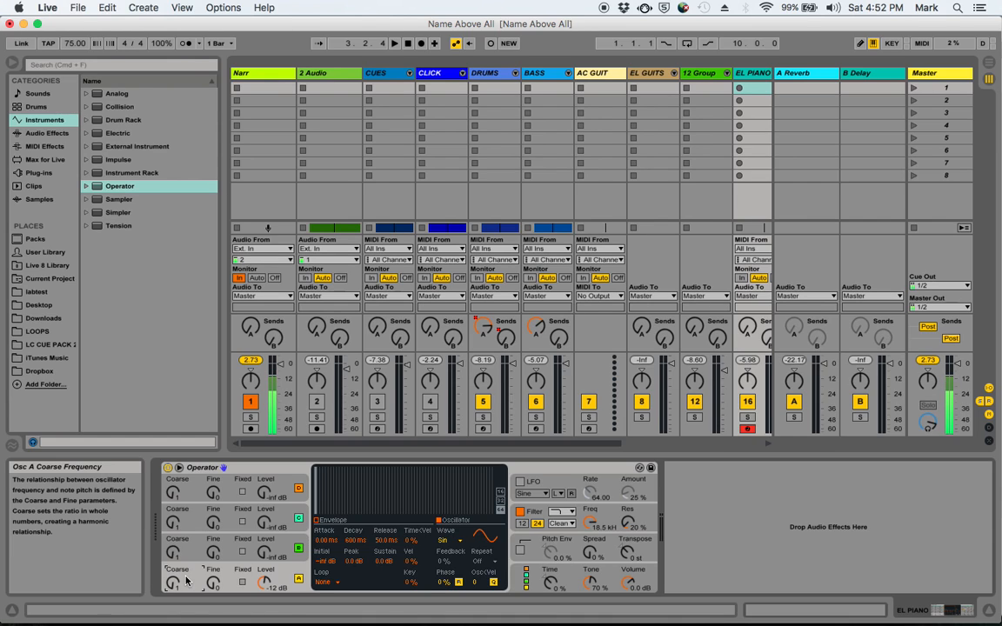
Try raising oscillator B's output level through -28 and -21 dB to modulate oscillator A, and turn it back down to -inf dB.
left_click(275, 550)
left_click_drag(265, 552, 265, 518)
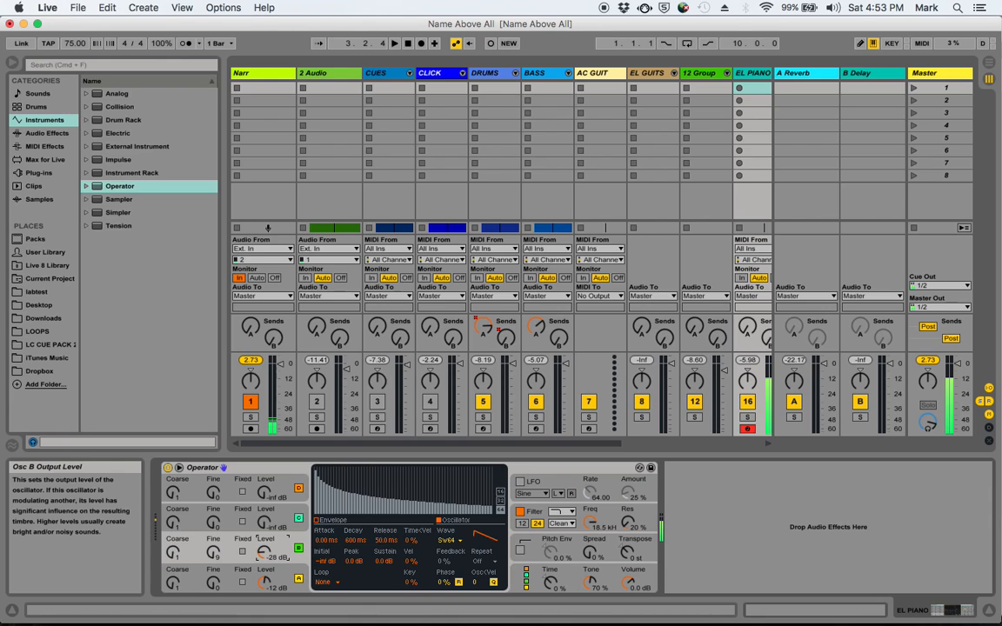
left_click_drag(263, 553, 263, 539)
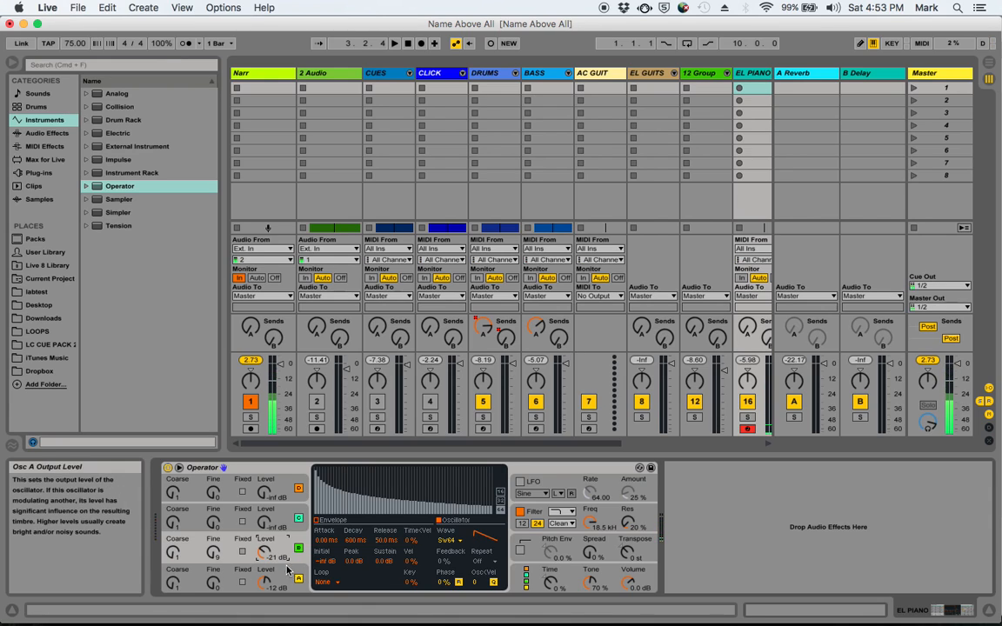
left_click_drag(267, 552, 267, 588)
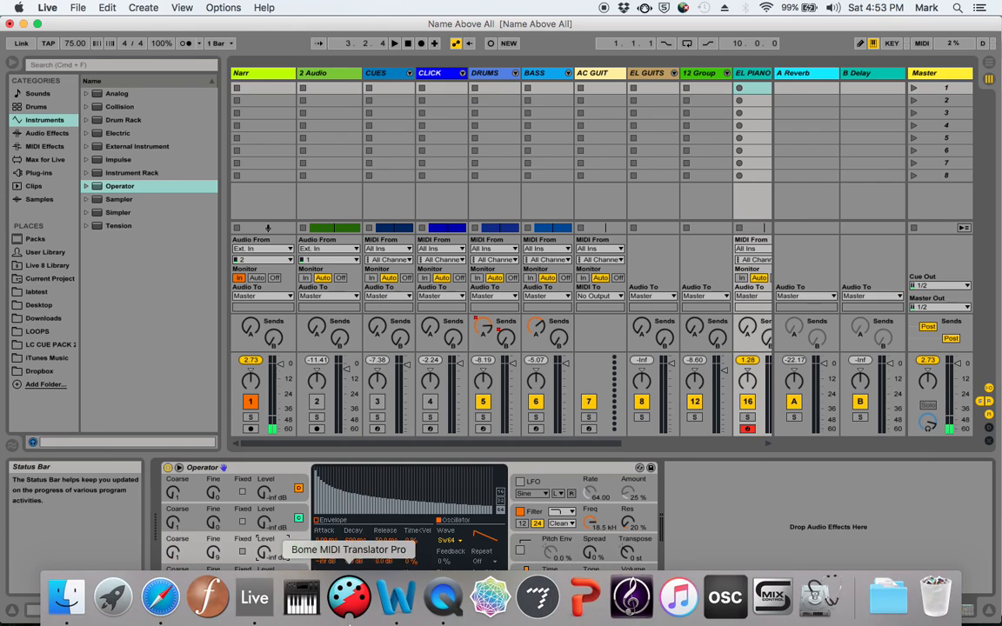
right_click(432, 597)
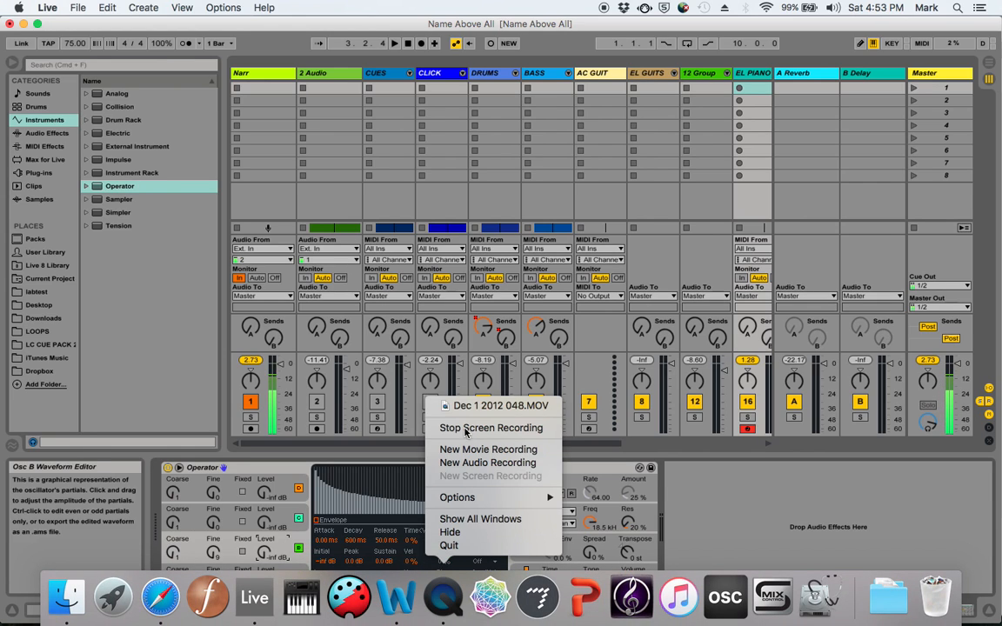